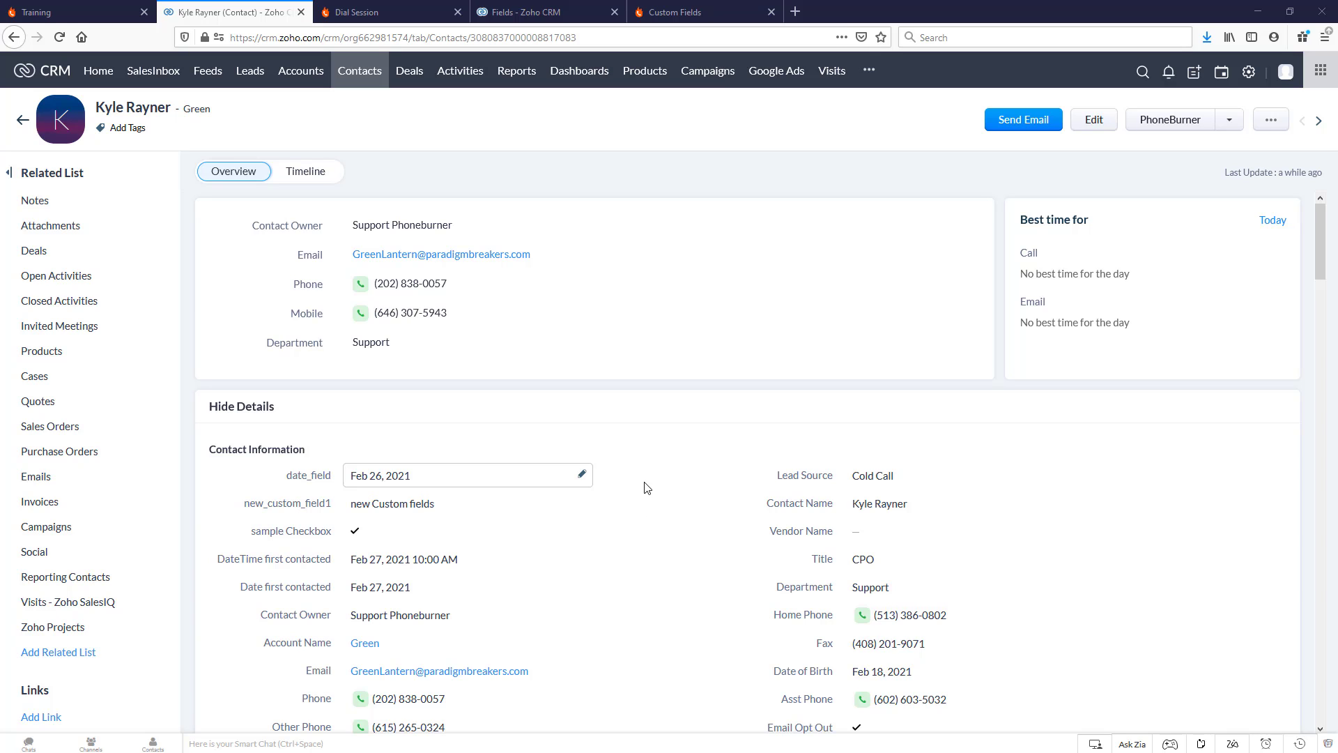
pyautogui.scroll(-2, 636, 473)
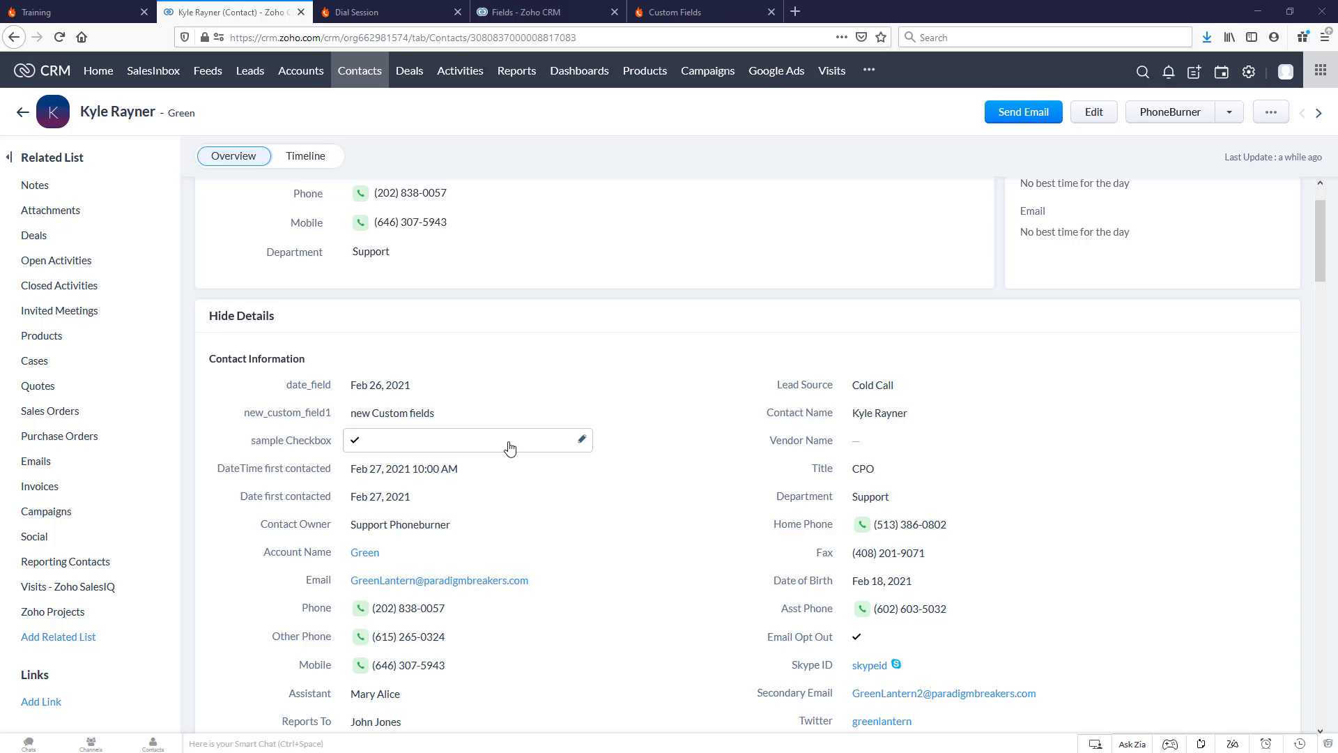
pyautogui.scroll(-2, 508, 445)
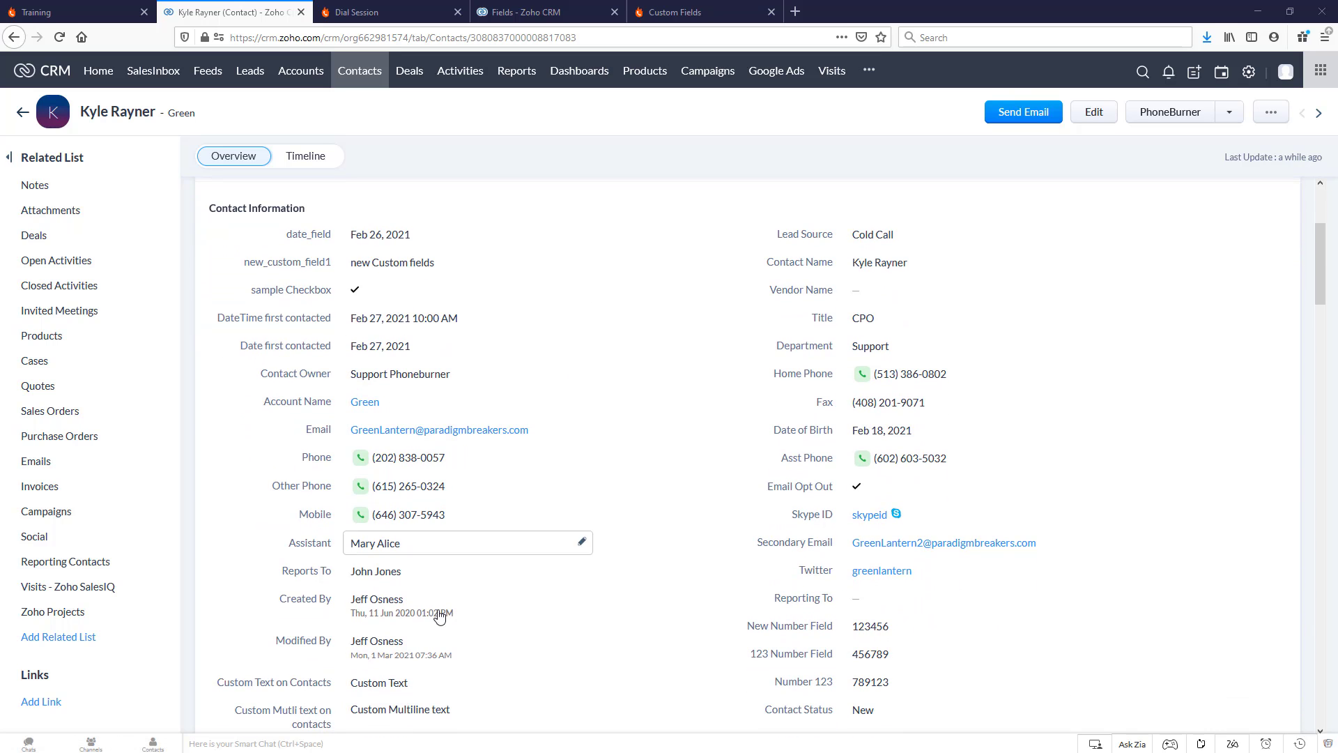
pyautogui.scroll(-2, 610, 362)
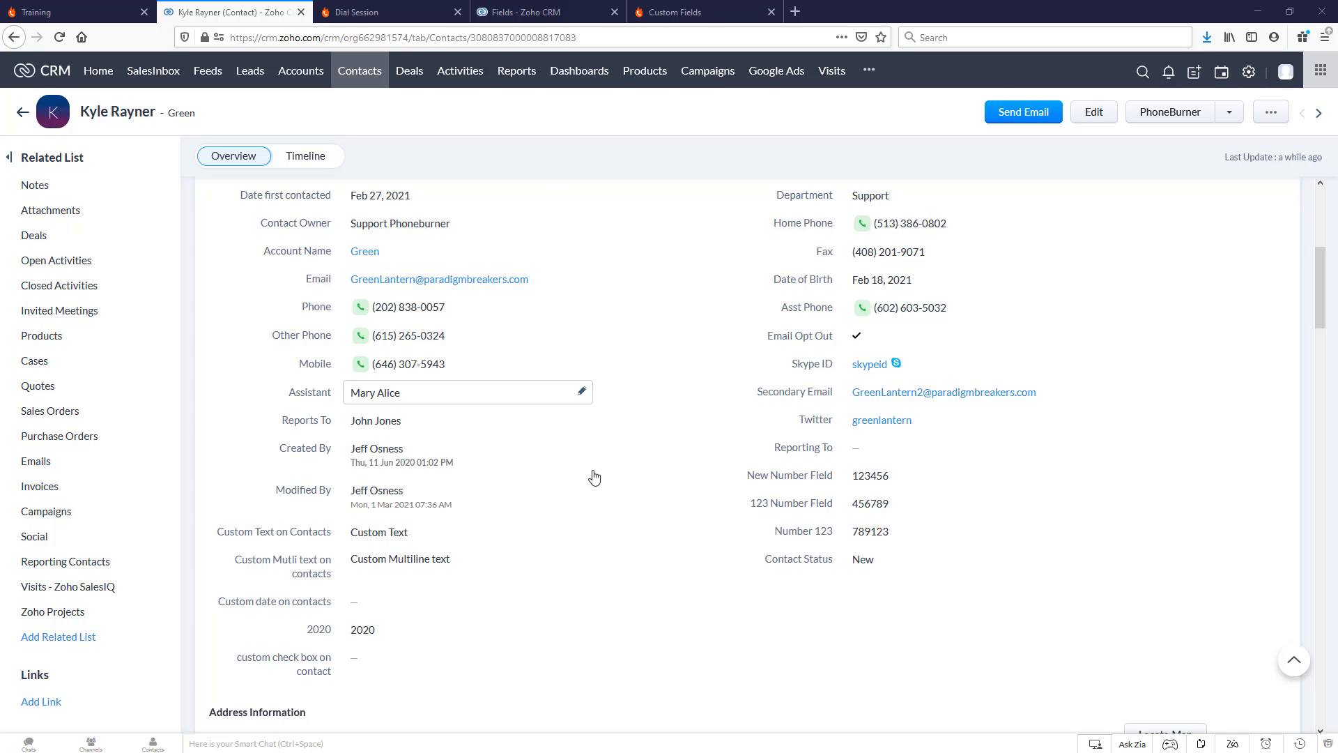
pyautogui.scroll(2, 508, 508)
pyautogui.scroll(-2, 523, 366)
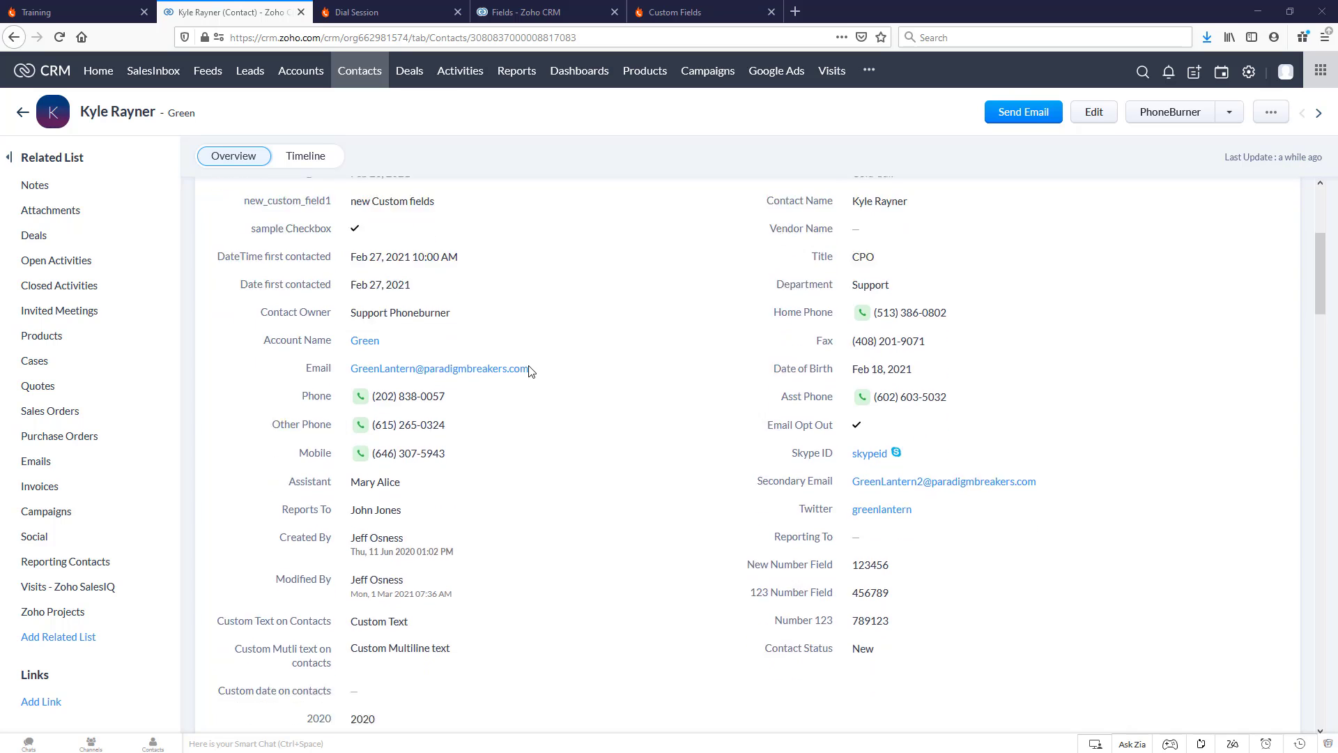
pyautogui.scroll(-1, 534, 377)
pyautogui.scroll(-1, 534, 377)
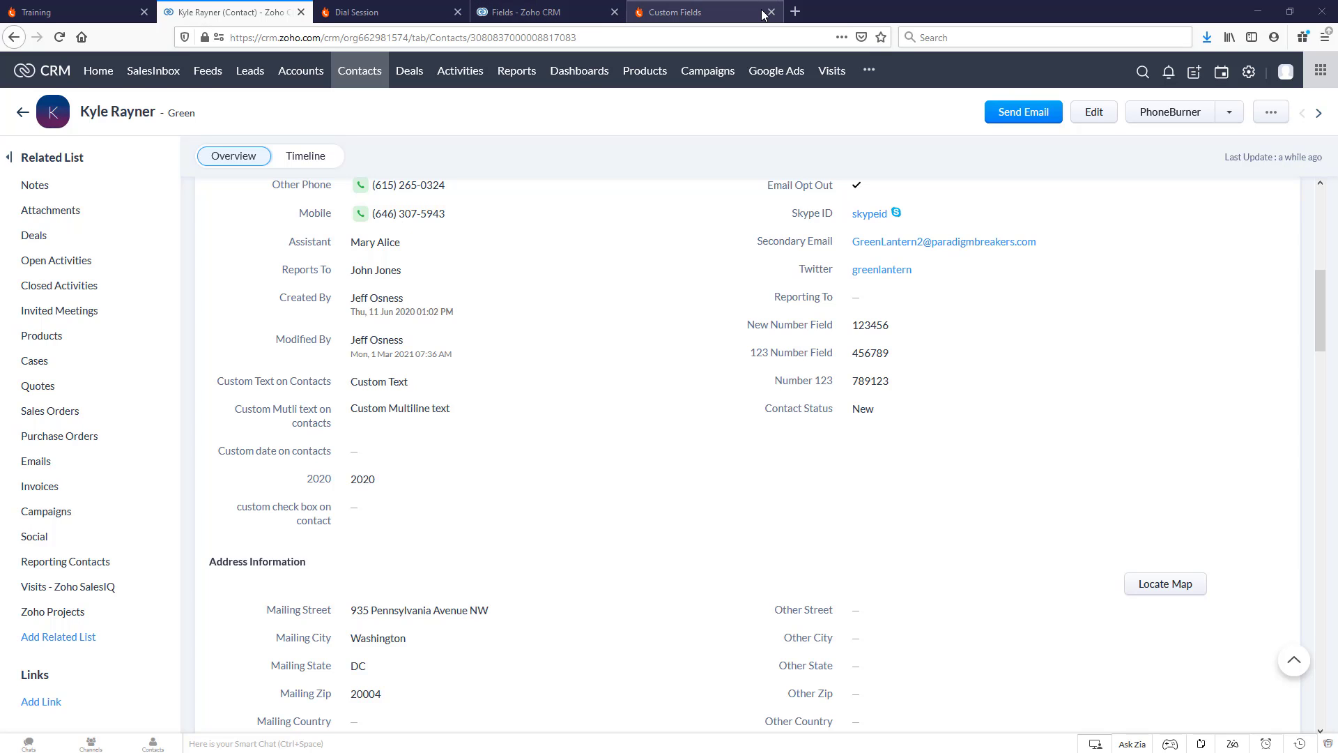
# Show PhoneBurner's Custom Fields settings, which list only the Company and Website text fields.
pyautogui.click(672, 12)
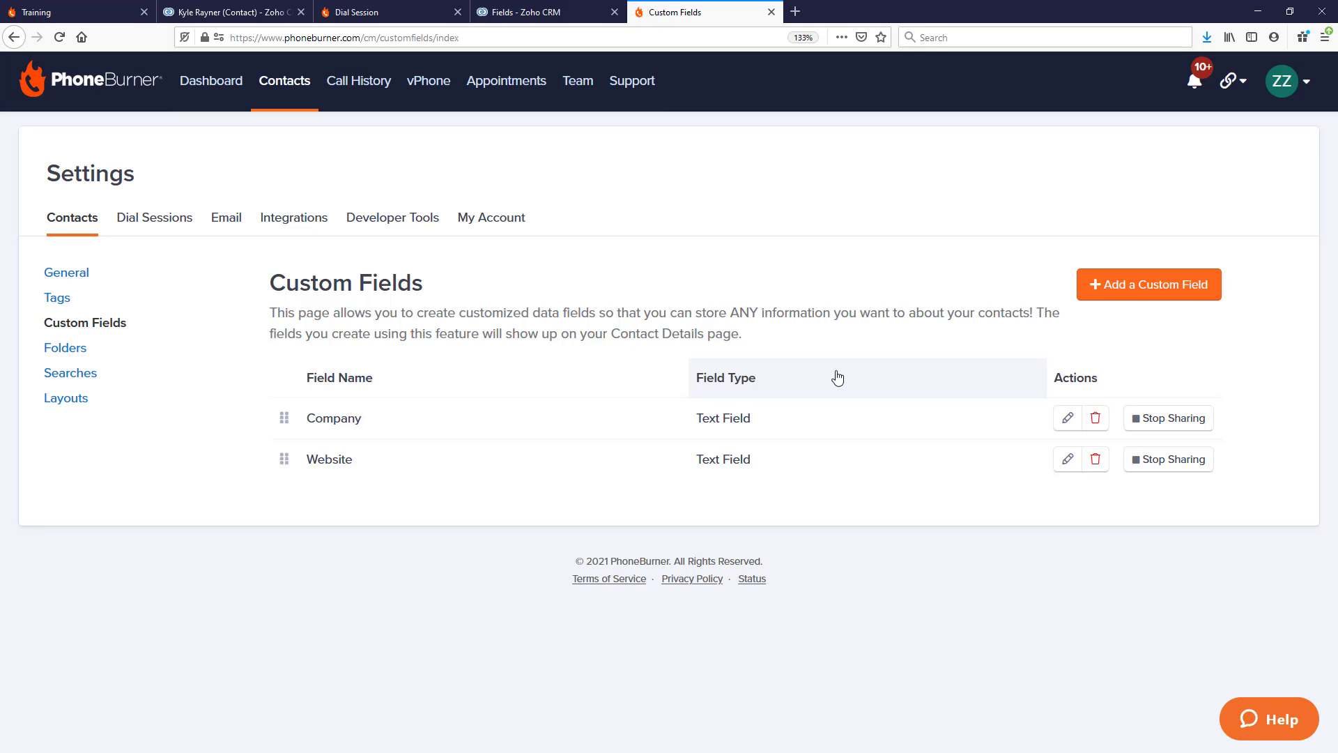
# From the sample contact's Zoho record, launch a PhoneBurner dial session for that one contact.
pyautogui.click(259, 14)
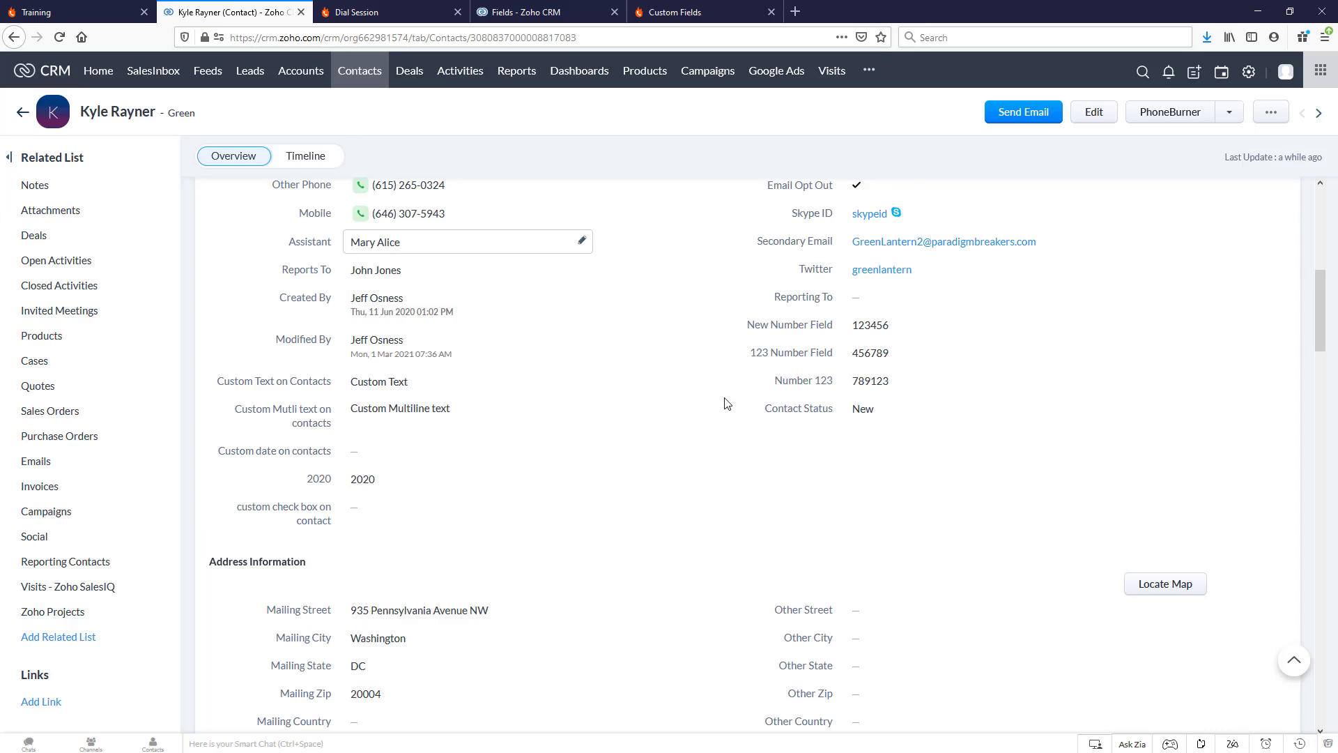
pyautogui.scroll(6, 724, 403)
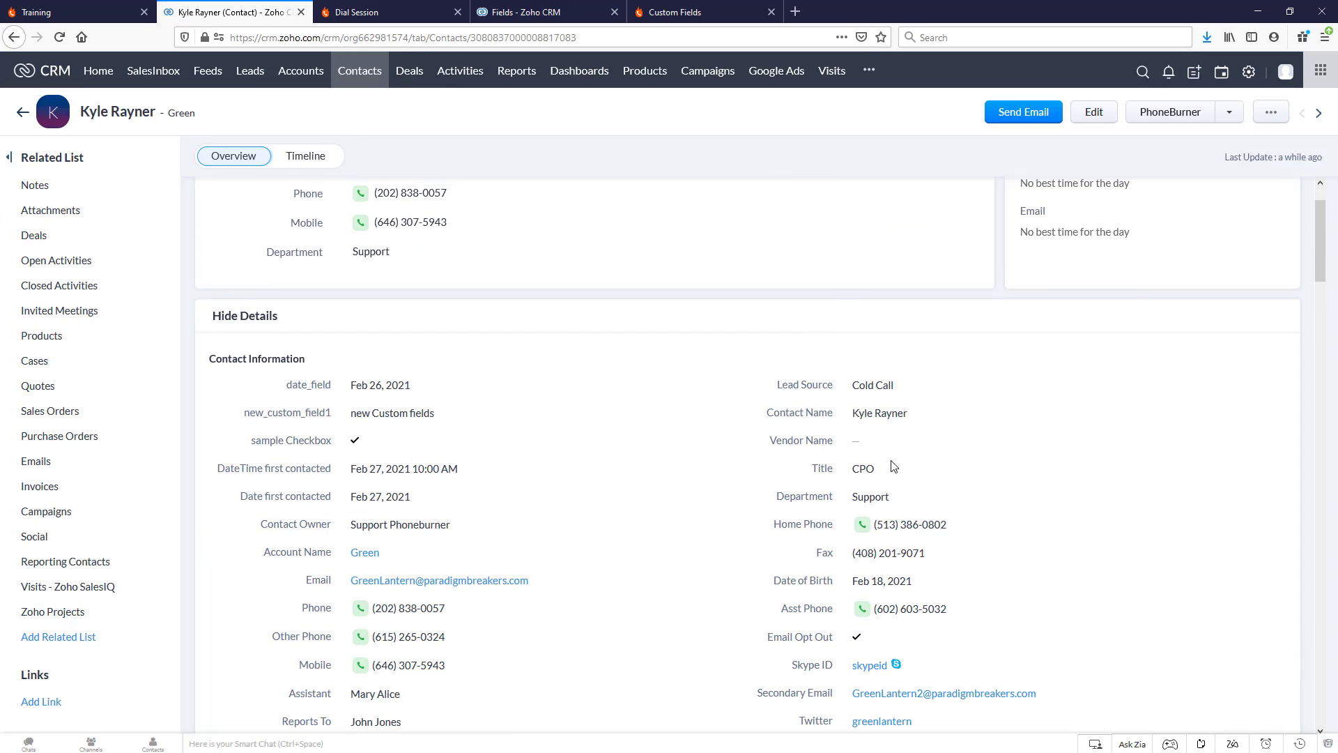
pyautogui.click(1170, 118)
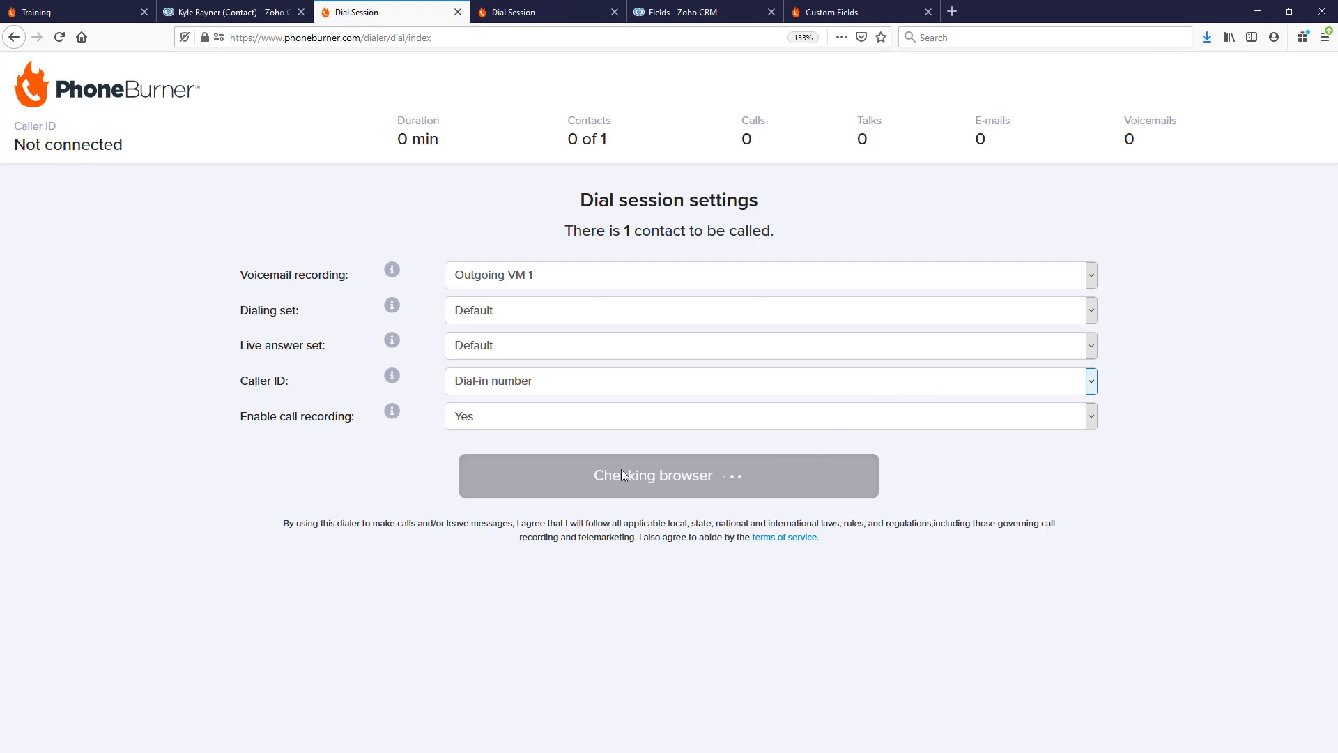
# Dial the contact and confirm the Zoho custom fields, with Date_first_contacted showing 02-27-2021.
pyautogui.click(1152, 80)
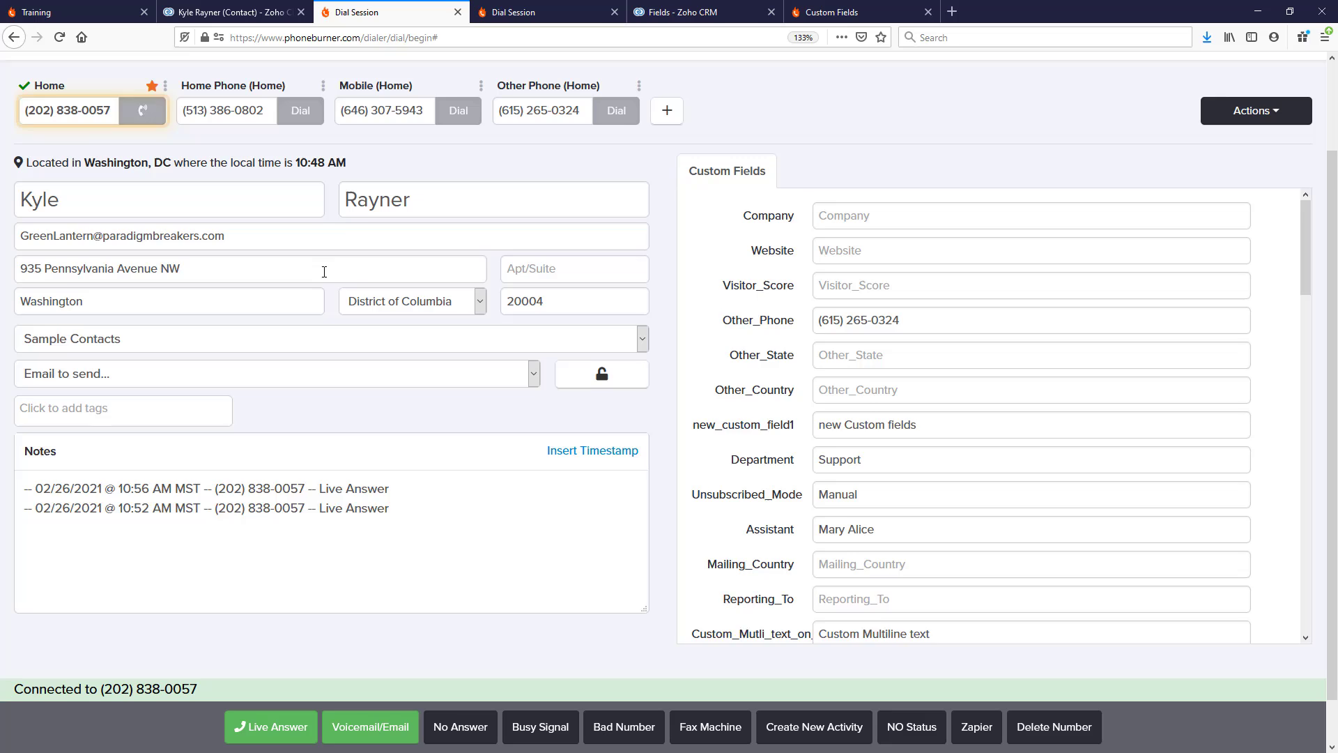
pyautogui.scroll(-1, 324, 271)
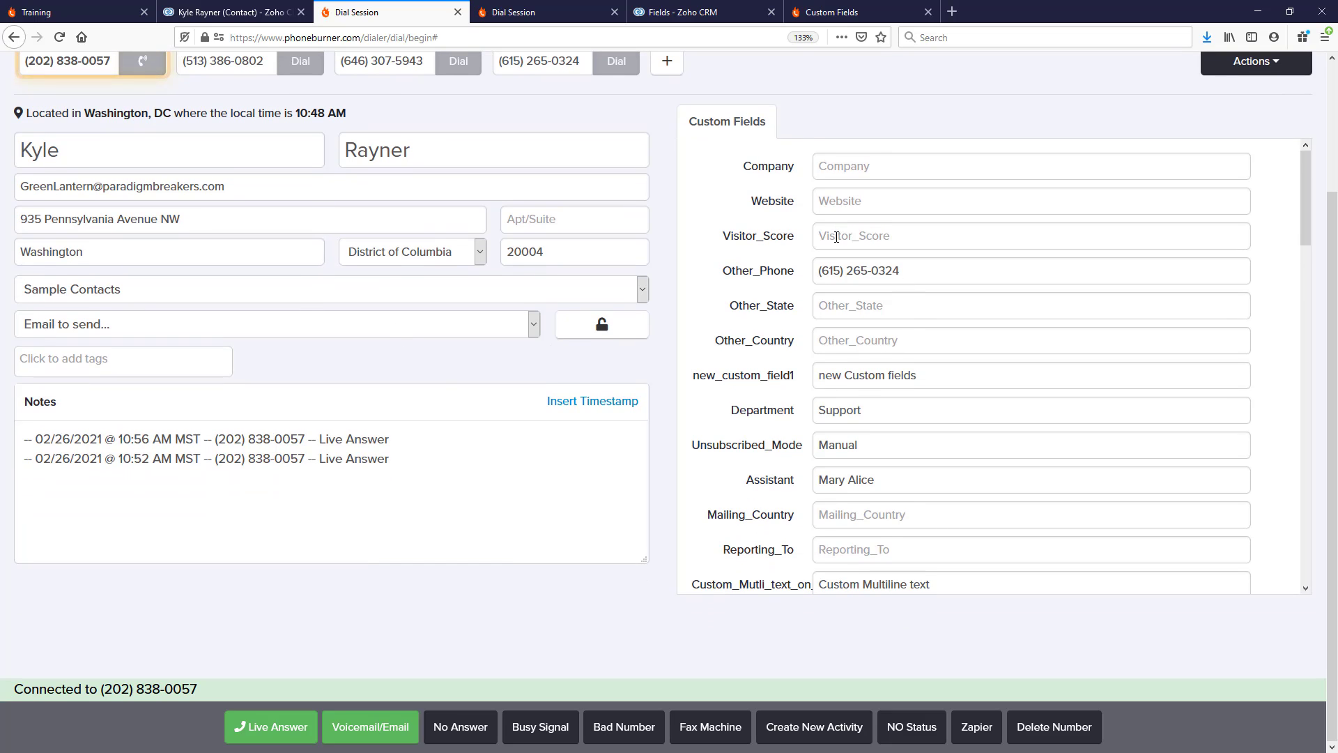
pyautogui.scroll(-2, 836, 237)
pyautogui.scroll(-2, 836, 241)
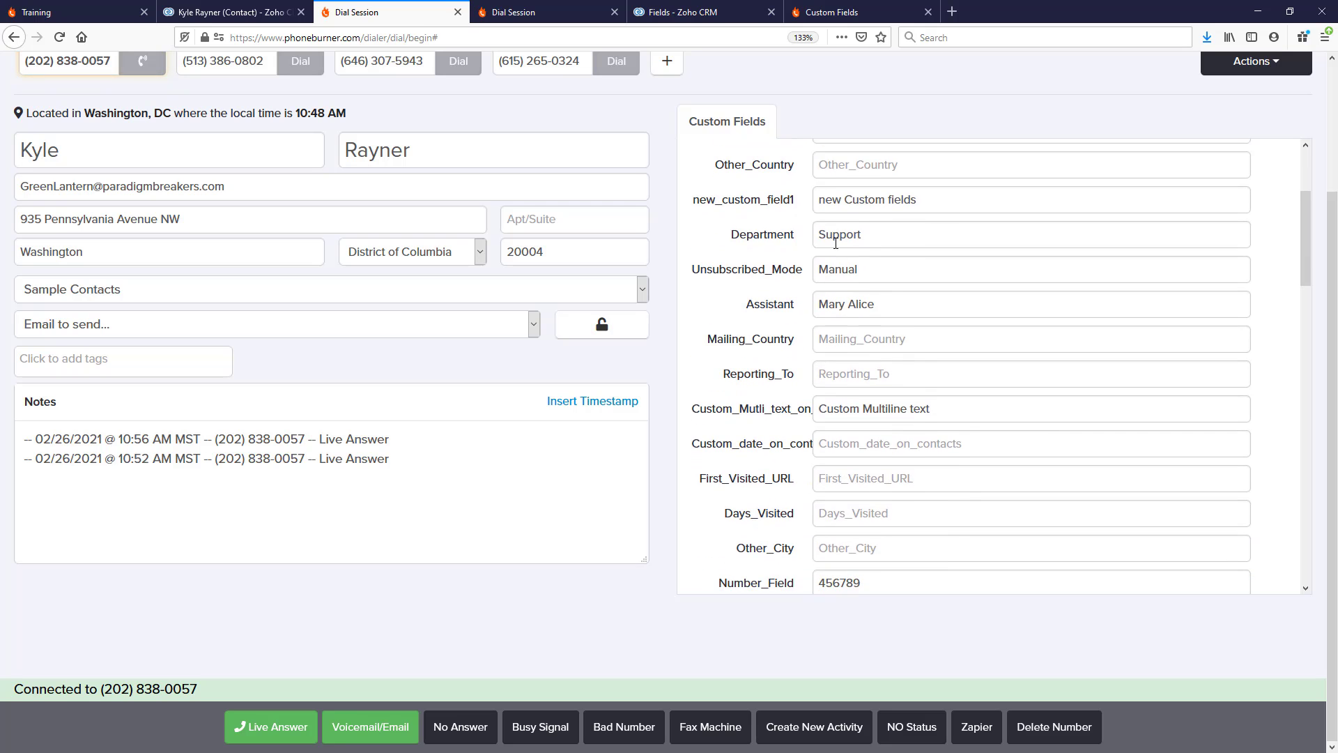
pyautogui.scroll(-10, 835, 243)
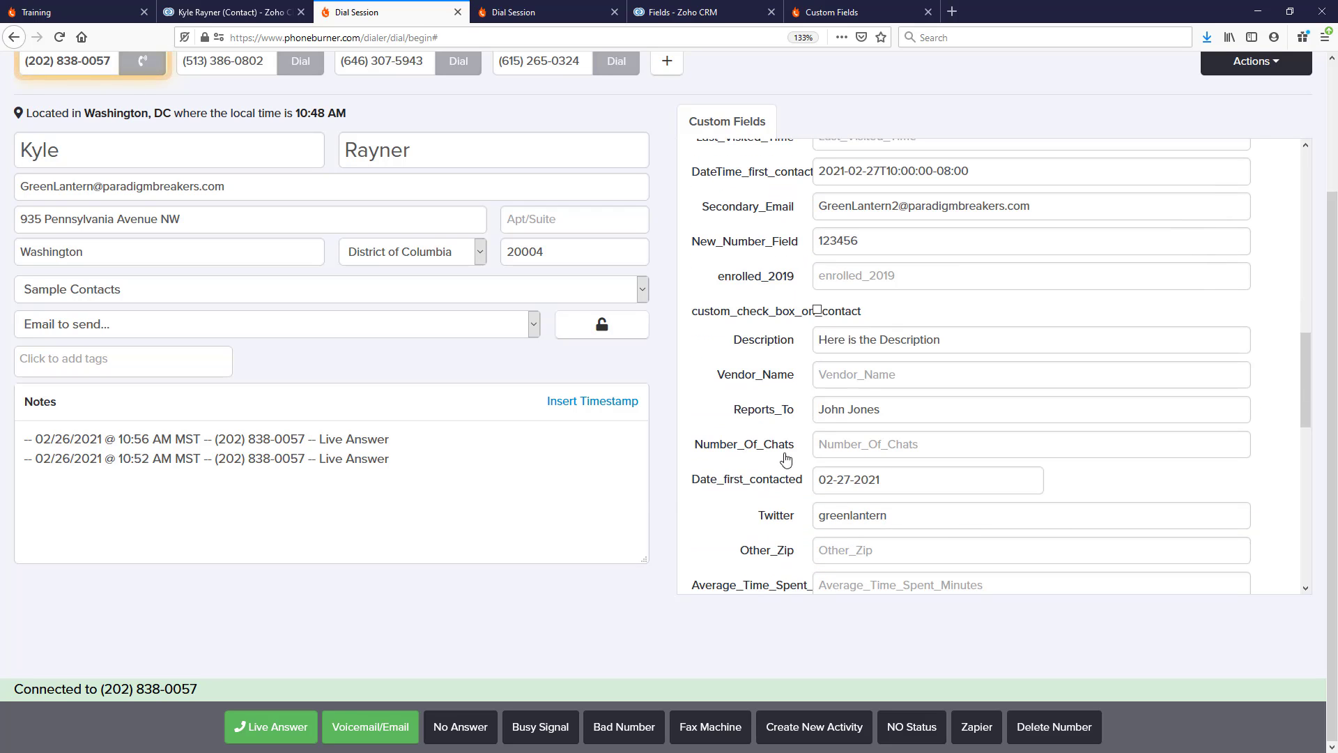
pyautogui.click(915, 479)
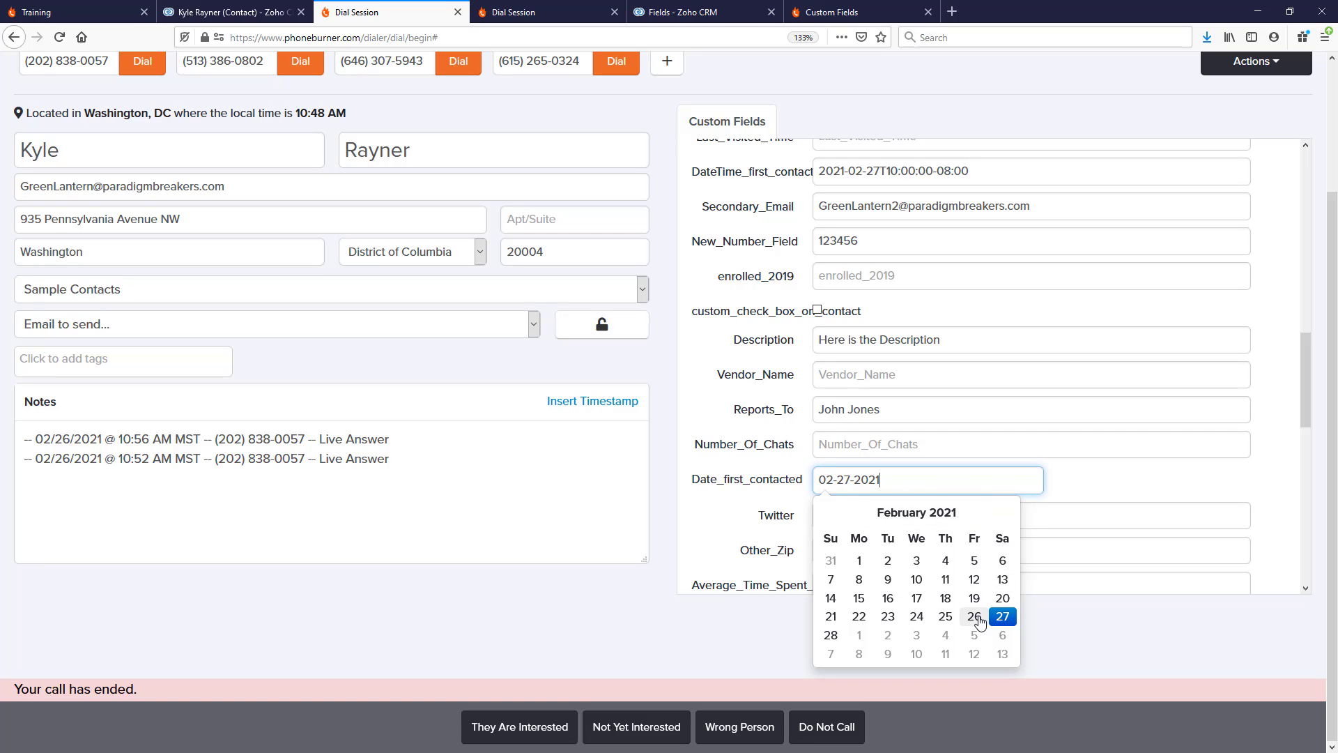
pyautogui.click(1116, 478)
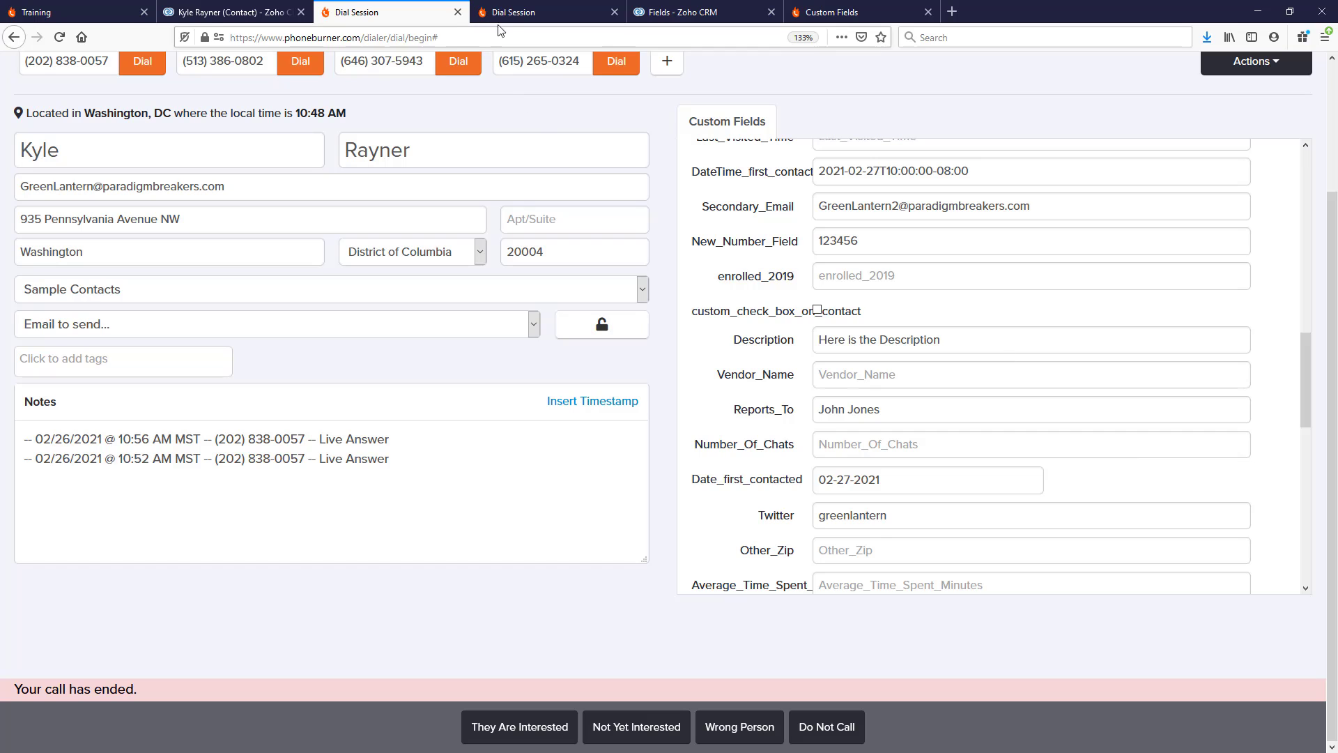
# Reload PhoneBurner Custom Fields; note custom_check_box_on_contact is Check Box, Date_first_contacted Date Selector.
pyautogui.click(802, 12)
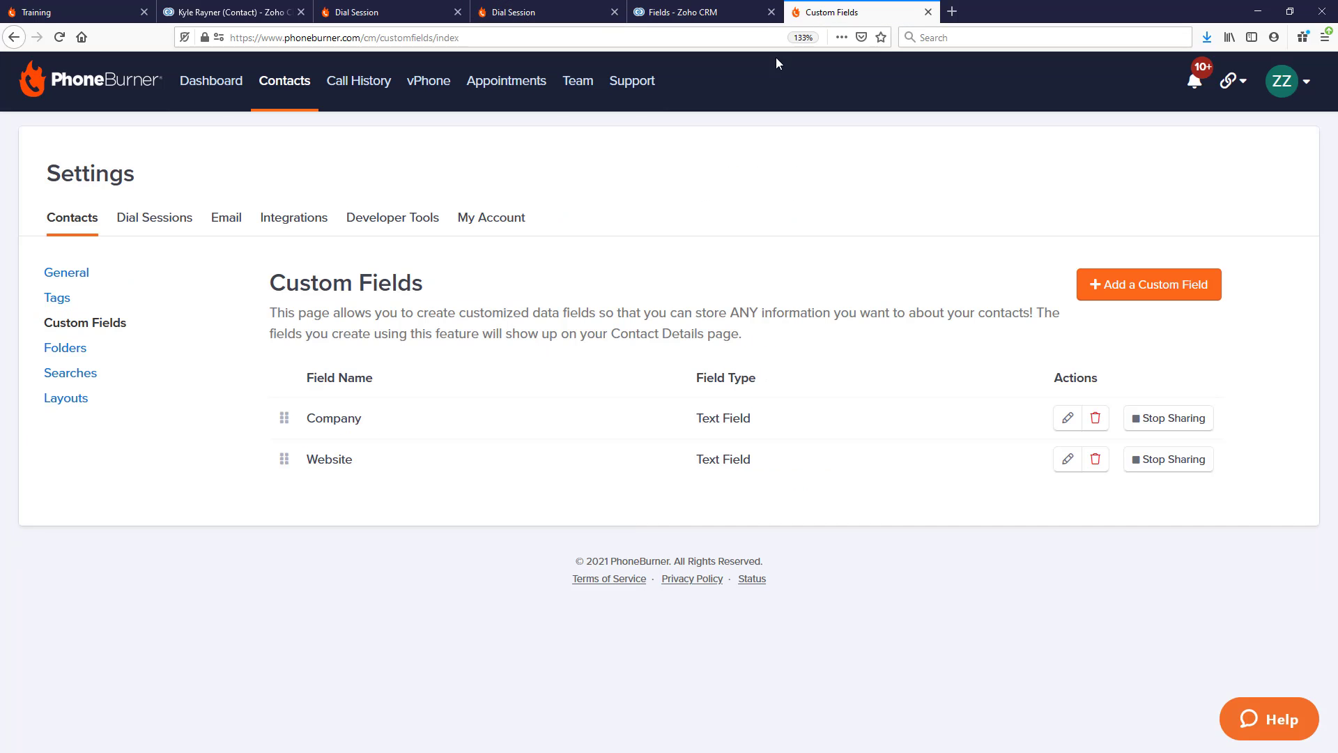
pyautogui.click(61, 38)
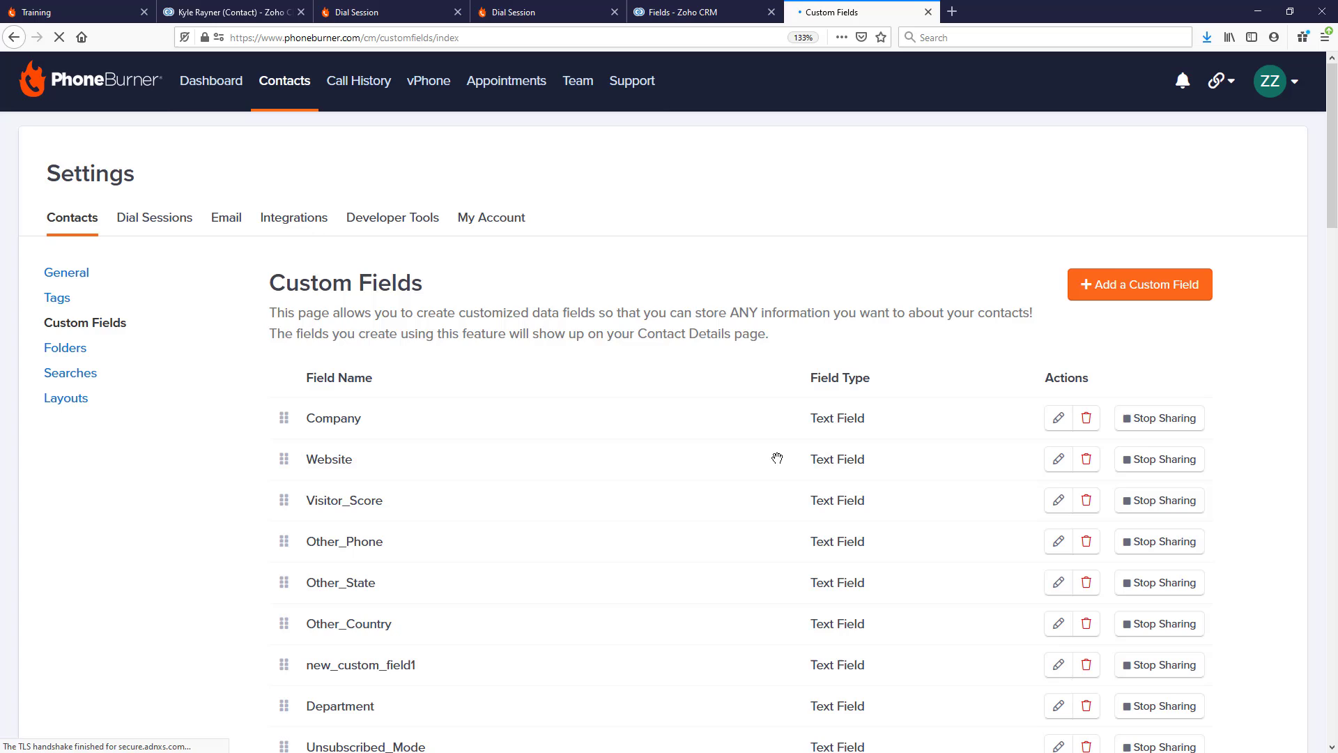
pyautogui.scroll(-3, 892, 442)
pyautogui.scroll(-10, 840, 465)
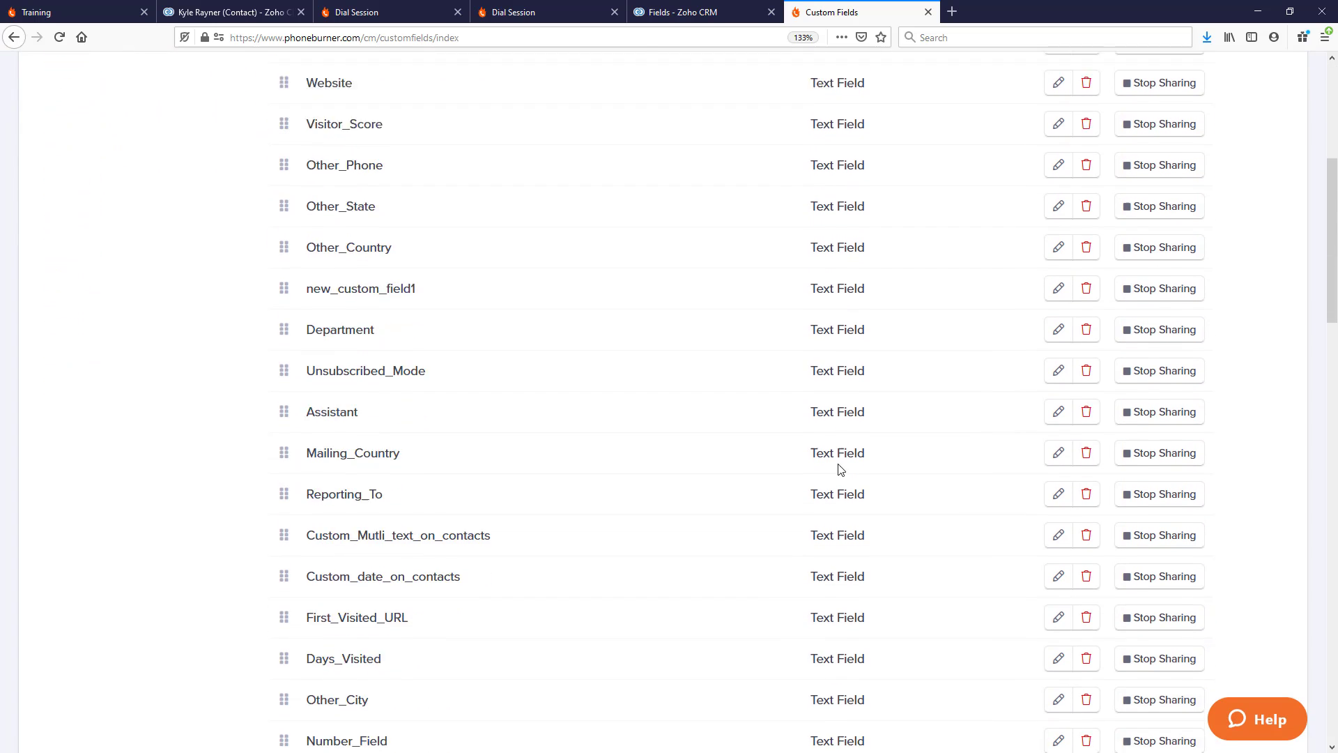
pyautogui.moveTo(889, 441); pyautogui.dragTo(780, 418)
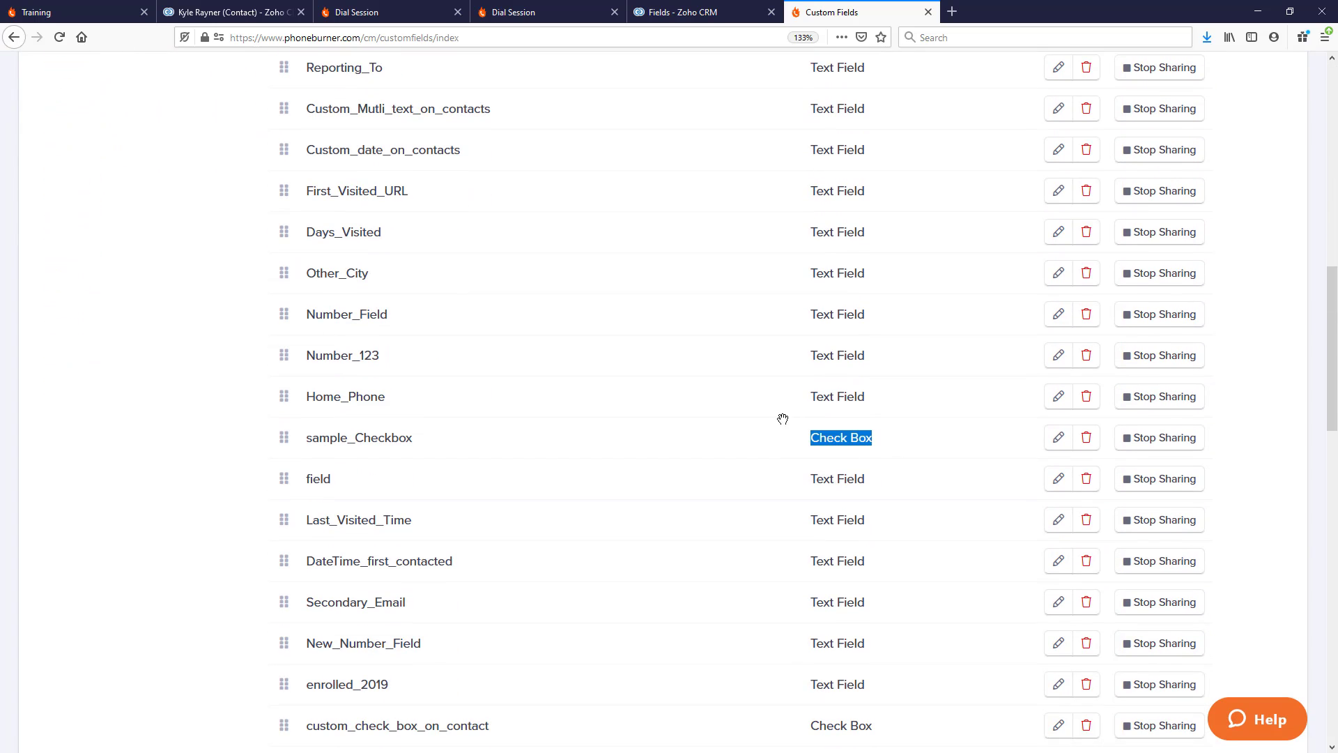
pyautogui.scroll(-5, 815, 439)
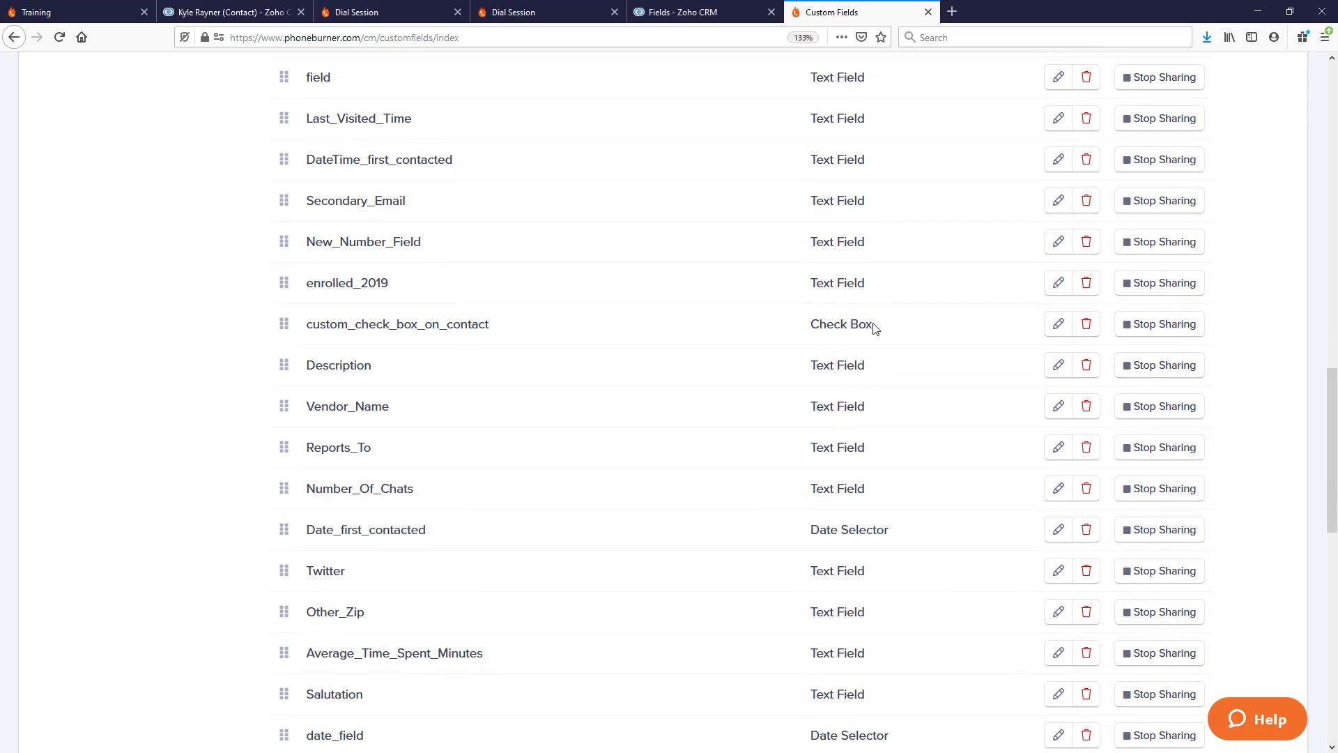
pyautogui.moveTo(875, 328); pyautogui.dragTo(805, 323)
pyautogui.click(851, 524)
pyautogui.moveTo(850, 524); pyautogui.dragTo(796, 525)
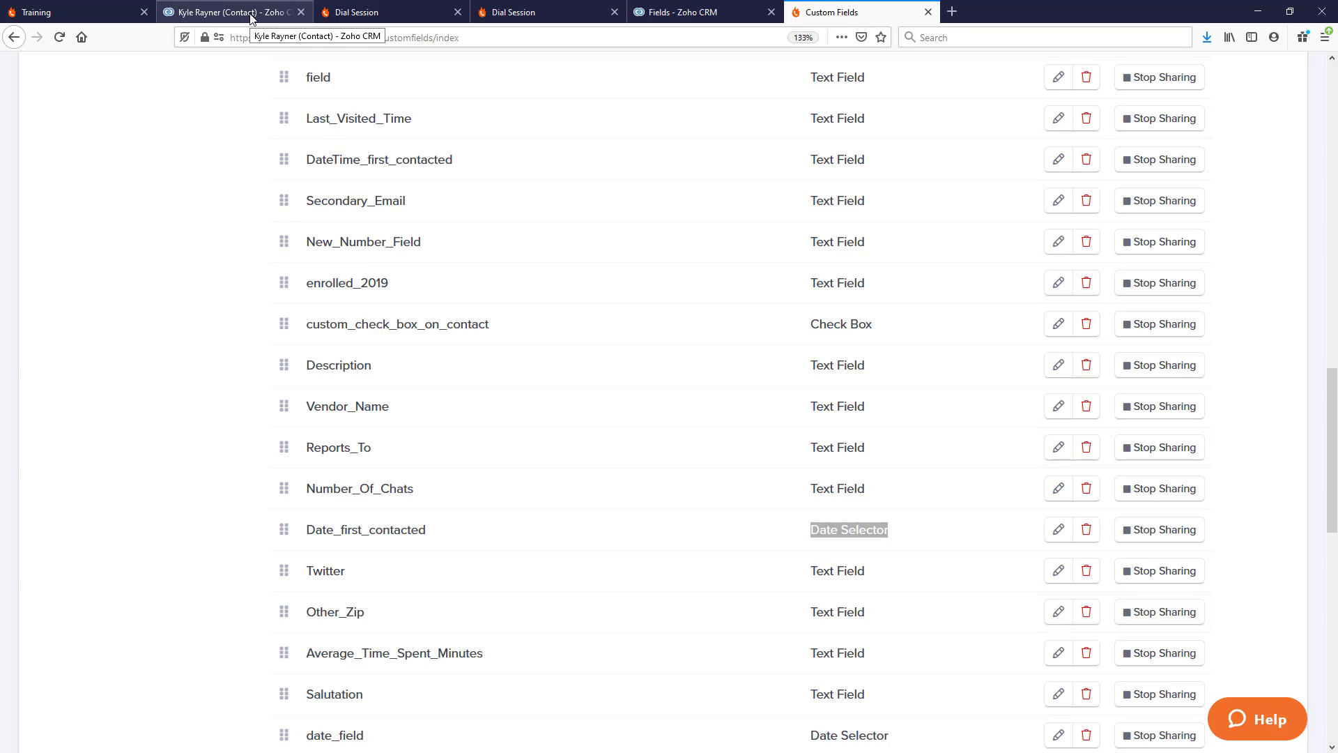
# Find the Custom date on contacts field on the Zoho contact record.
pyautogui.click(230, 12)
pyautogui.scroll(-6, 580, 453)
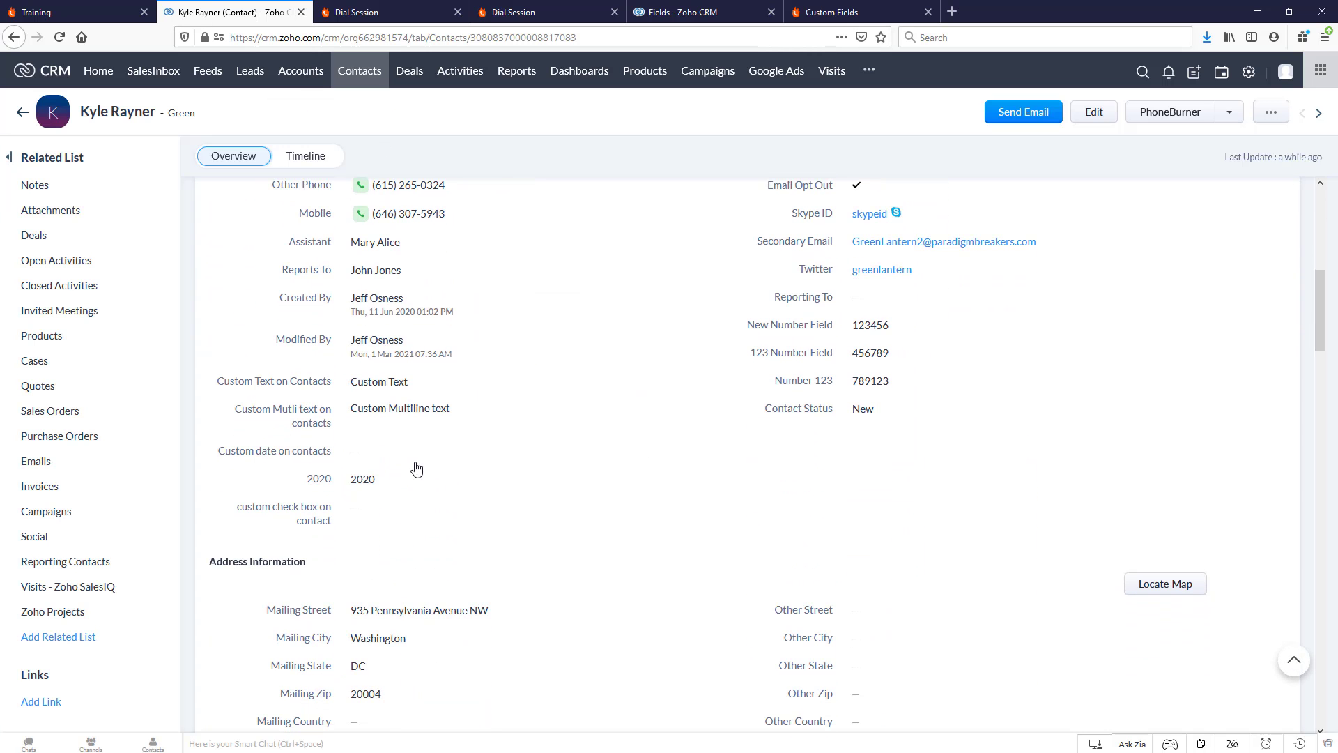
pyautogui.moveTo(313, 450); pyautogui.dragTo(246, 450)
pyautogui.click(246, 450)
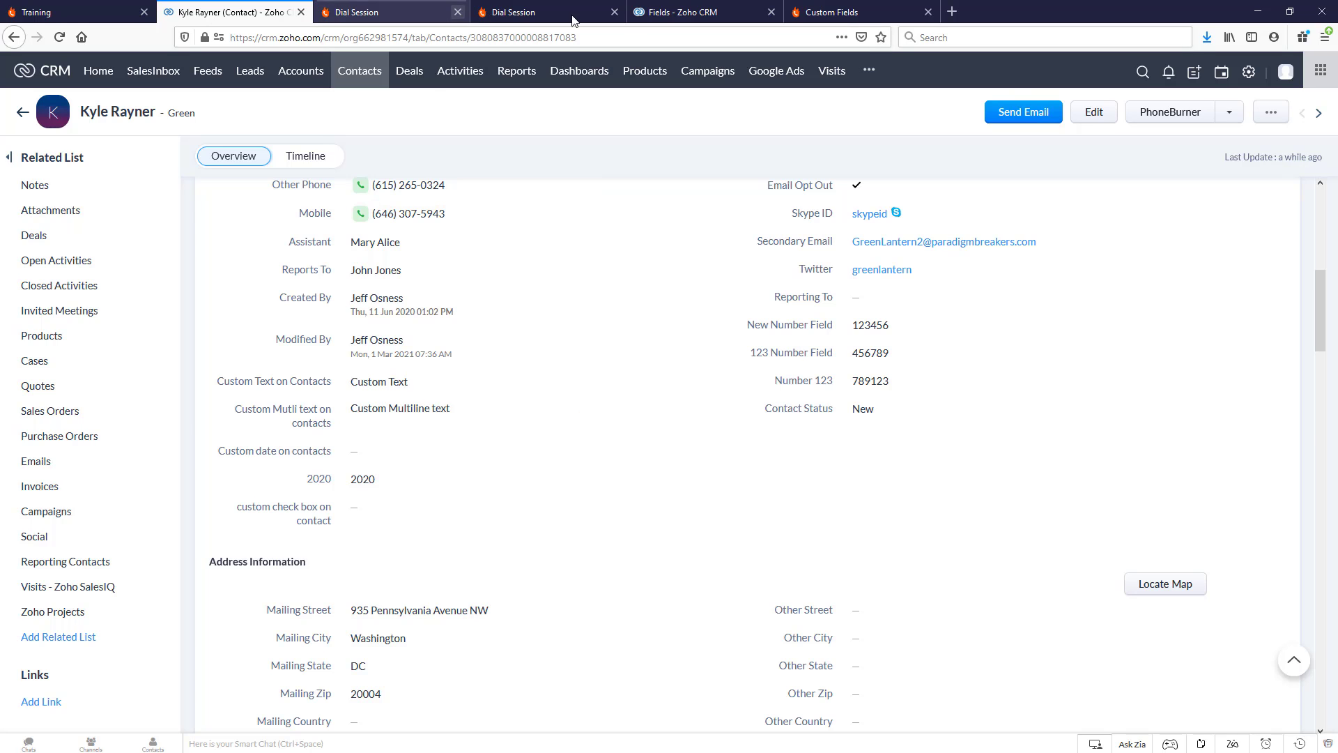
# Search PhoneBurner's field list for 'custom_date', showing Custom_date_on_contacts is a Text Field.
pyautogui.click(853, 12)
pyautogui.hotkey('ctrl', 'f')
pyautogui.write('custom_date')
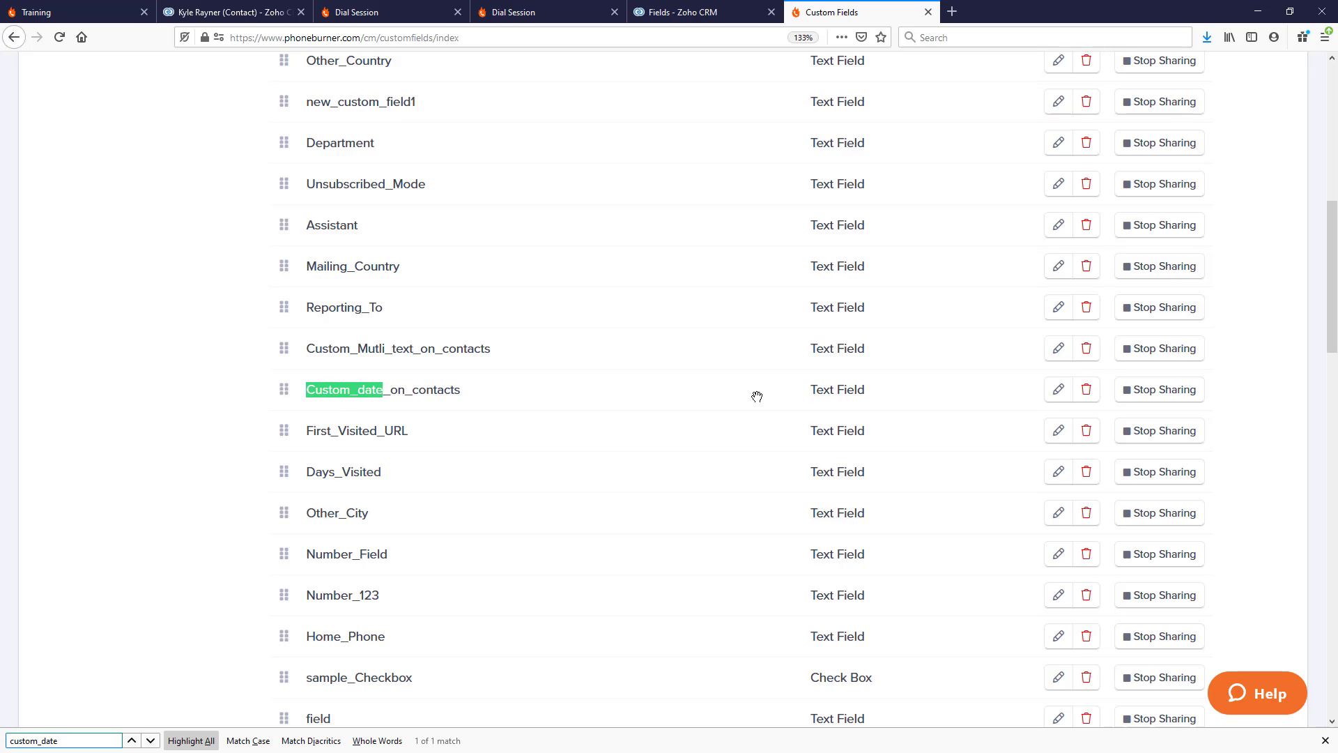
pyautogui.moveTo(877, 392); pyautogui.dragTo(811, 394)
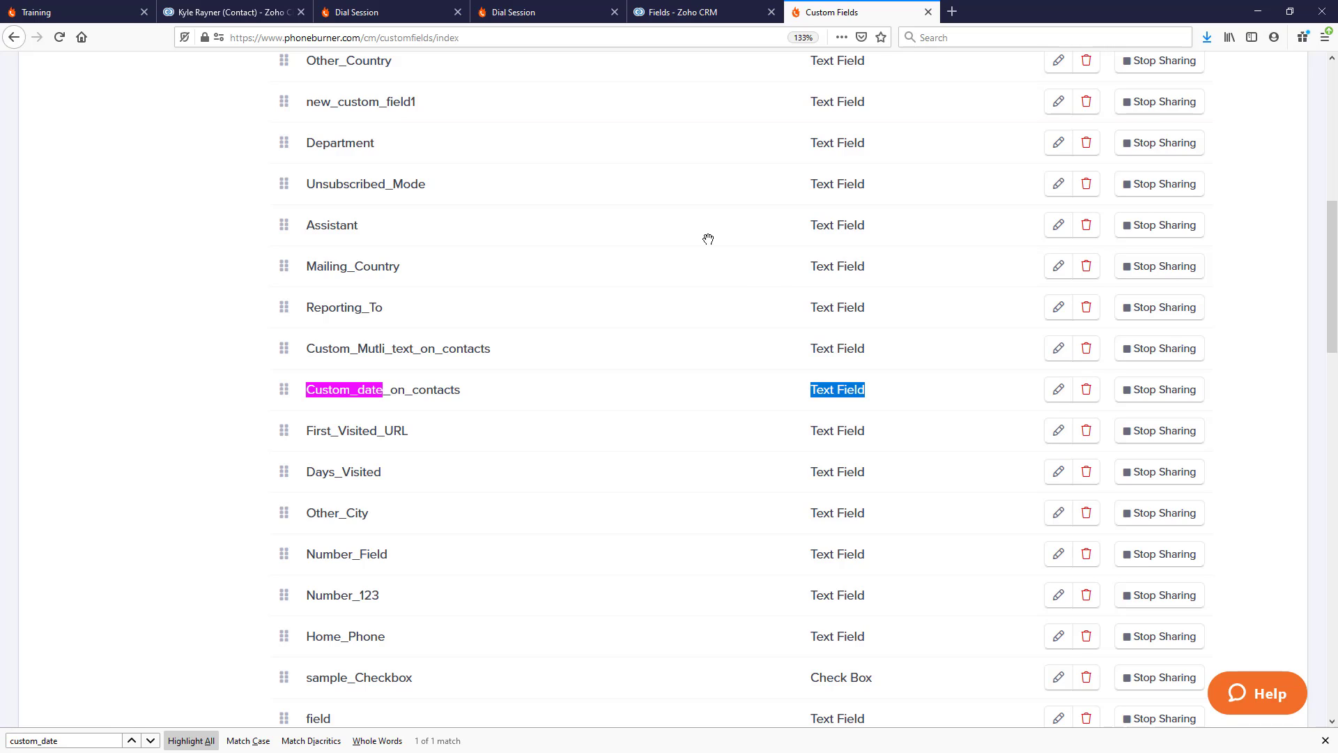
# In the dial session, confirm Custom_date_on_contacts is empty, then return to the Zoho contact record.
pyautogui.click(405, 22)
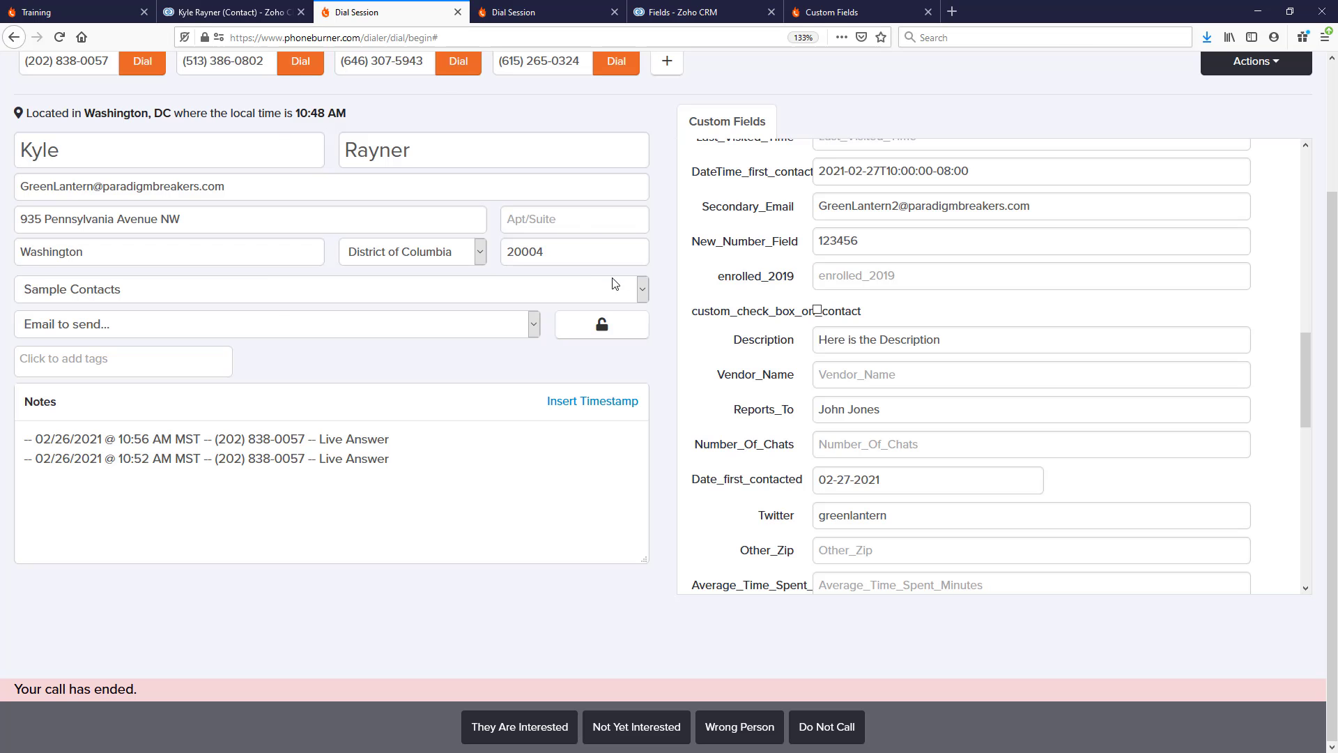
pyautogui.scroll(-8, 800, 433)
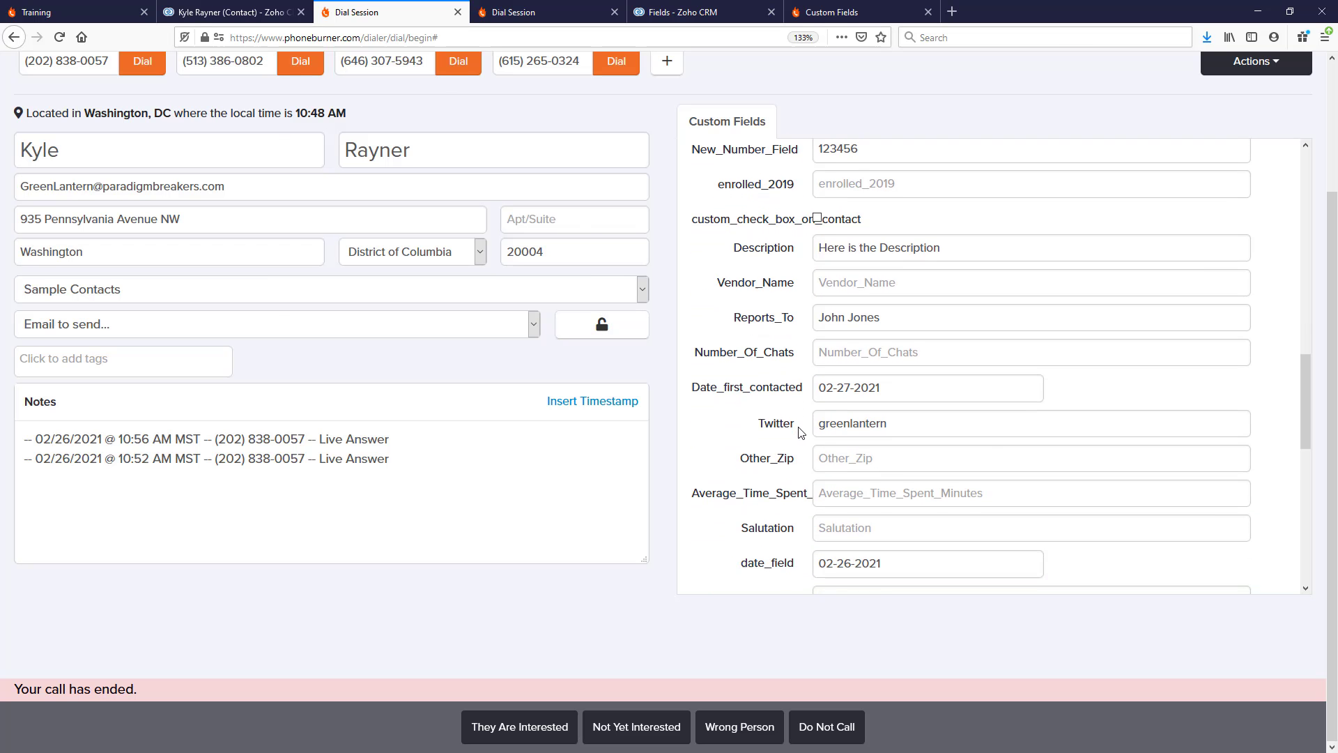
pyautogui.scroll(-9, 801, 434)
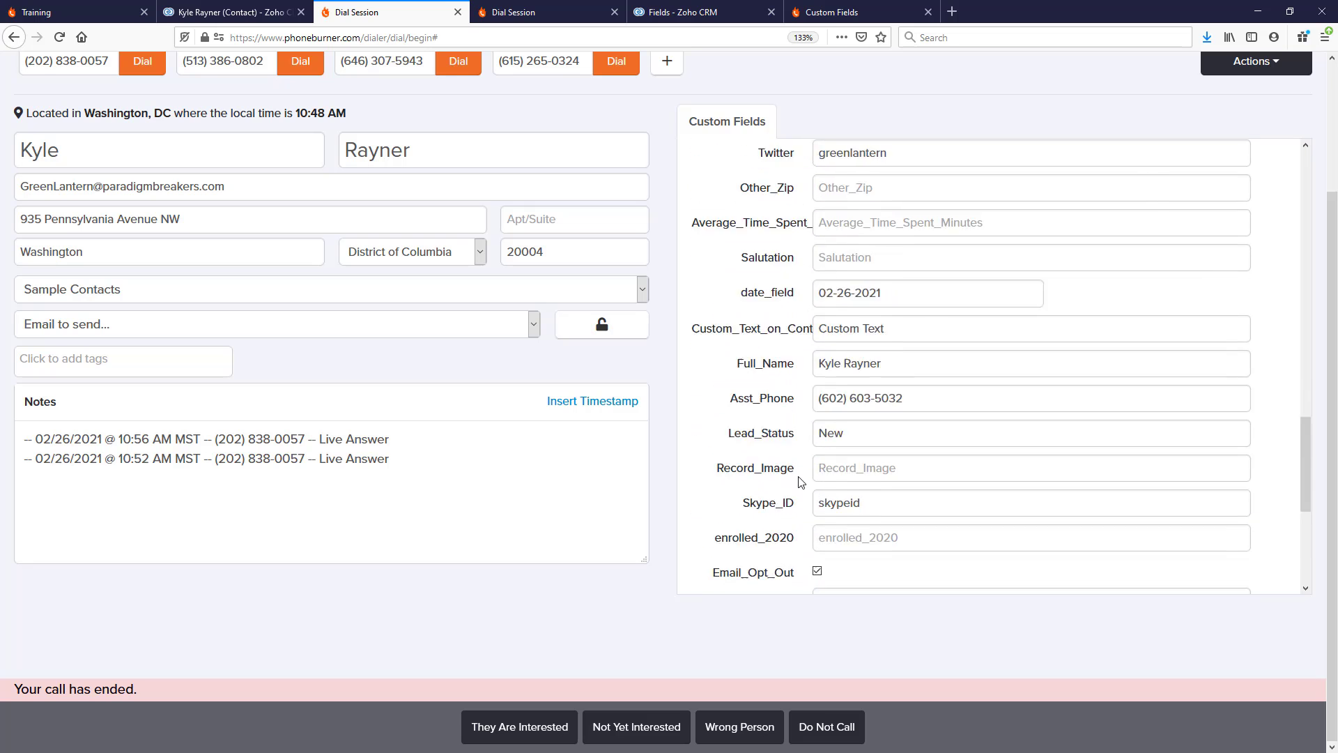
pyautogui.scroll(13, 795, 476)
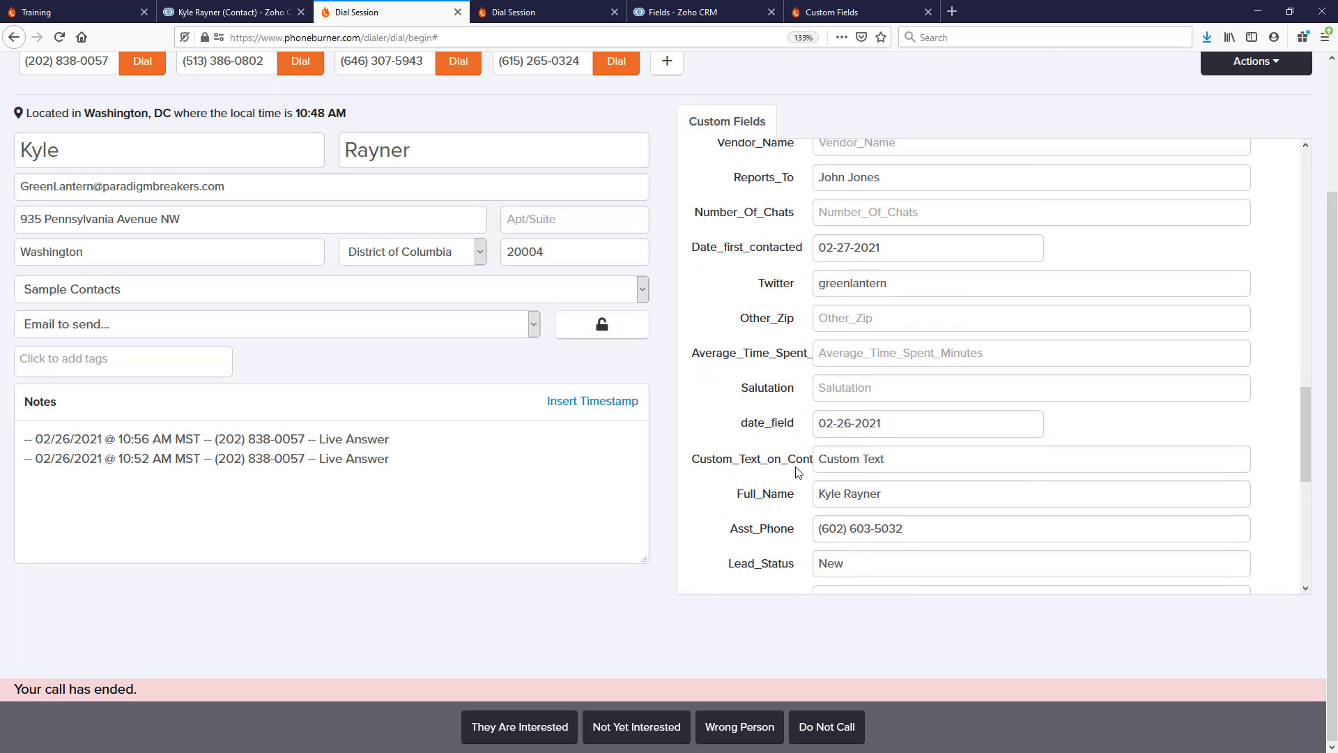
pyautogui.scroll(11, 798, 474)
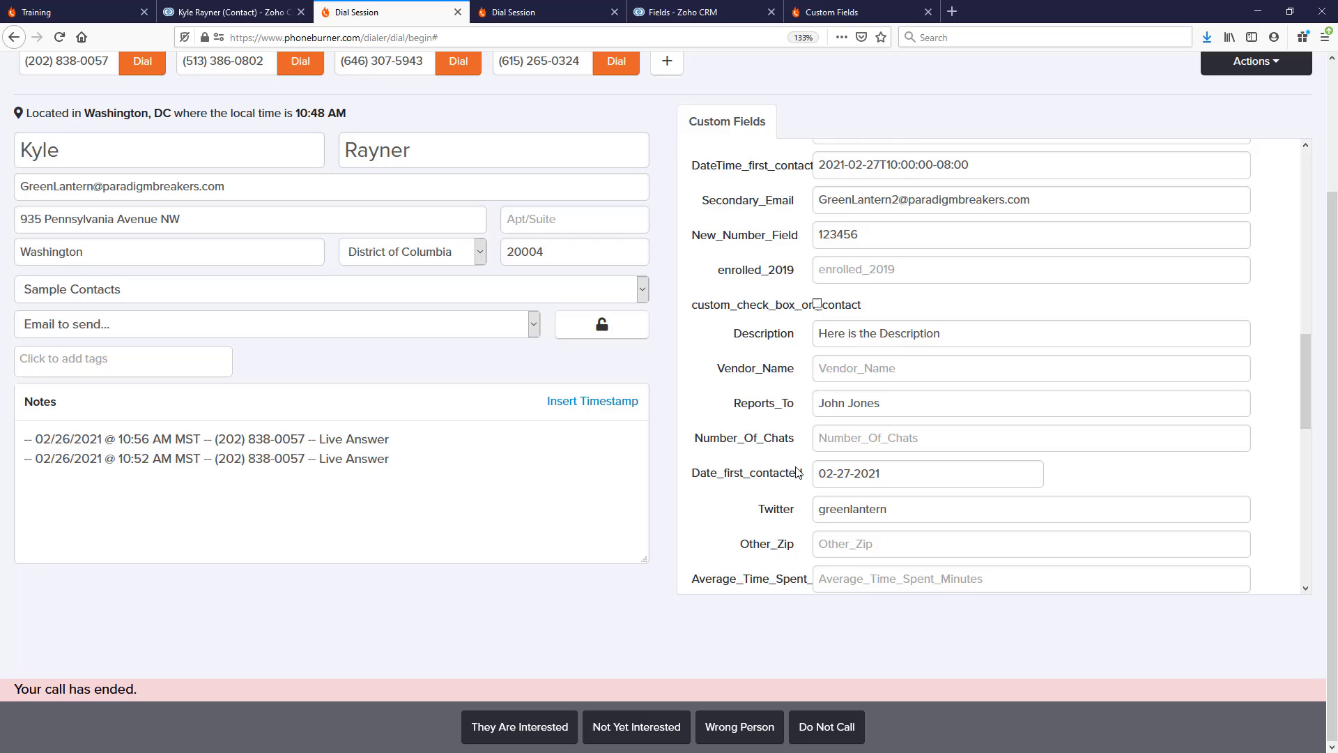
pyautogui.scroll(8, 797, 469)
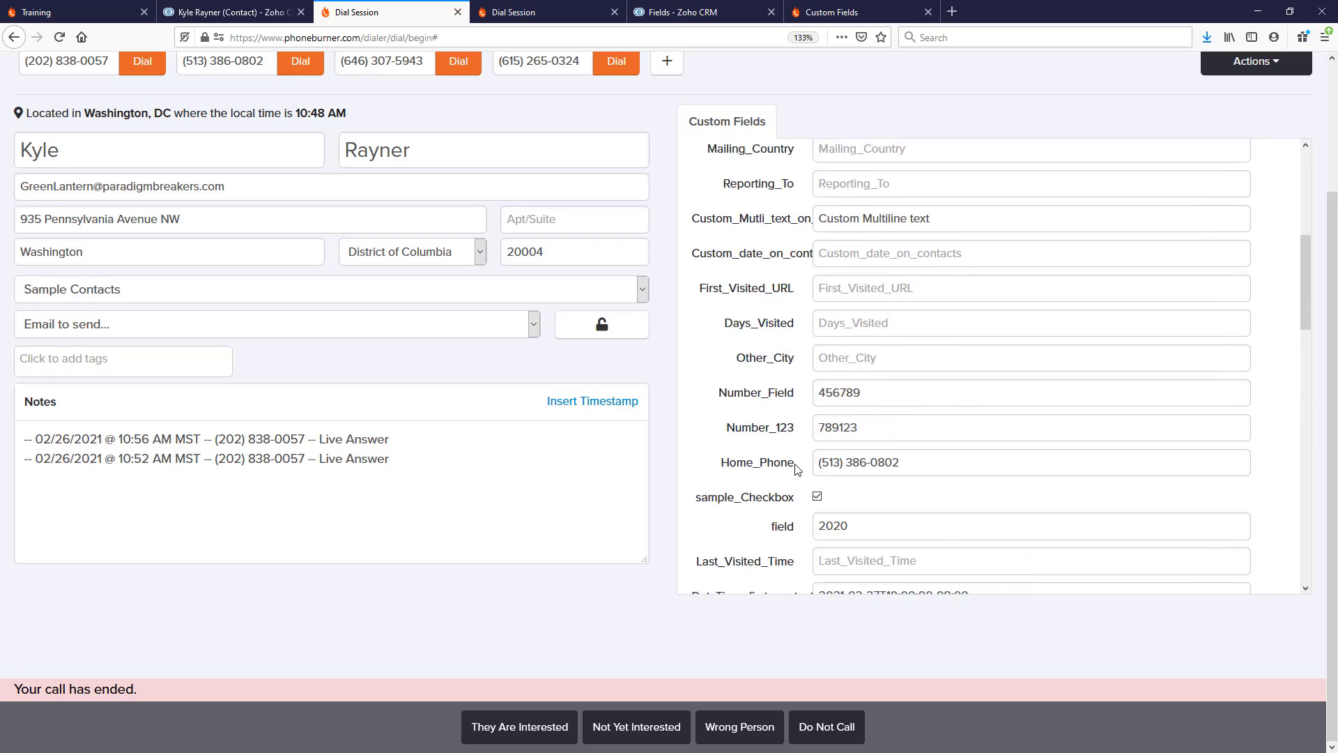
pyautogui.click(839, 303)
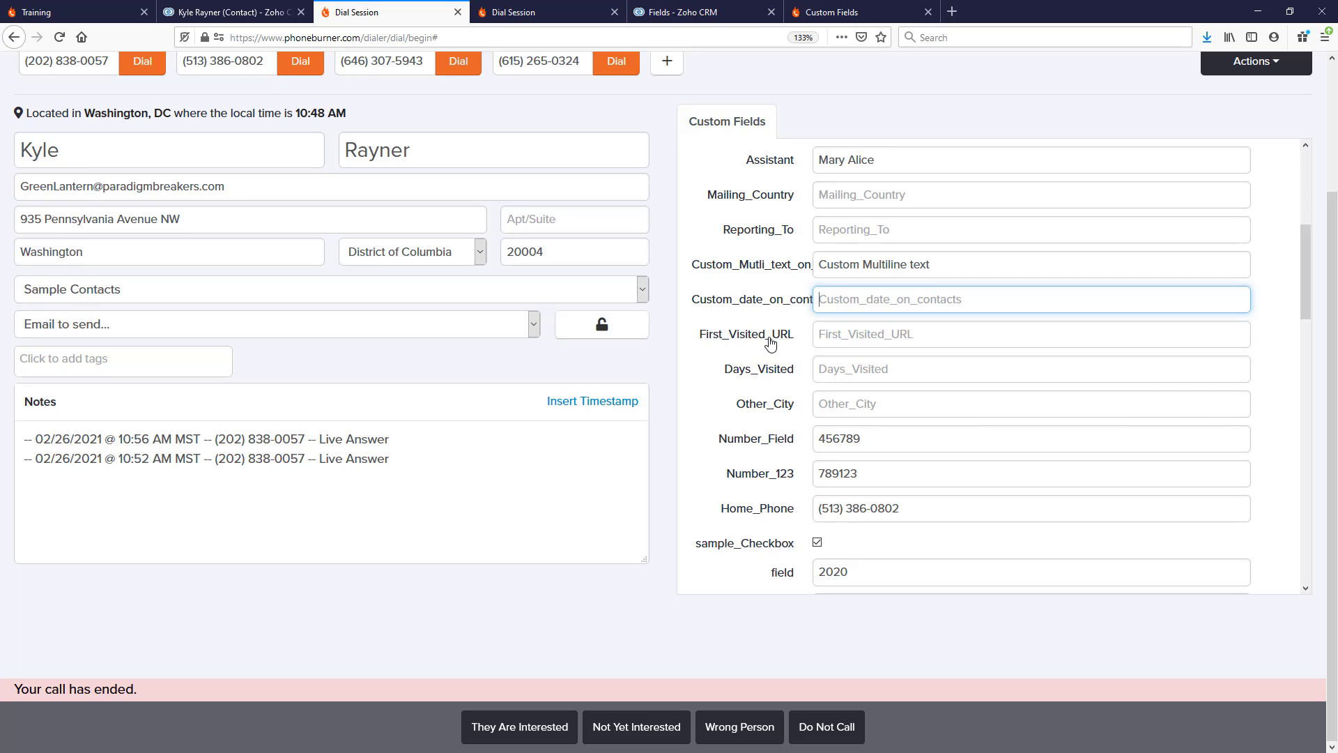
pyautogui.hotkey('ctrl', 'shift', 'Tab')
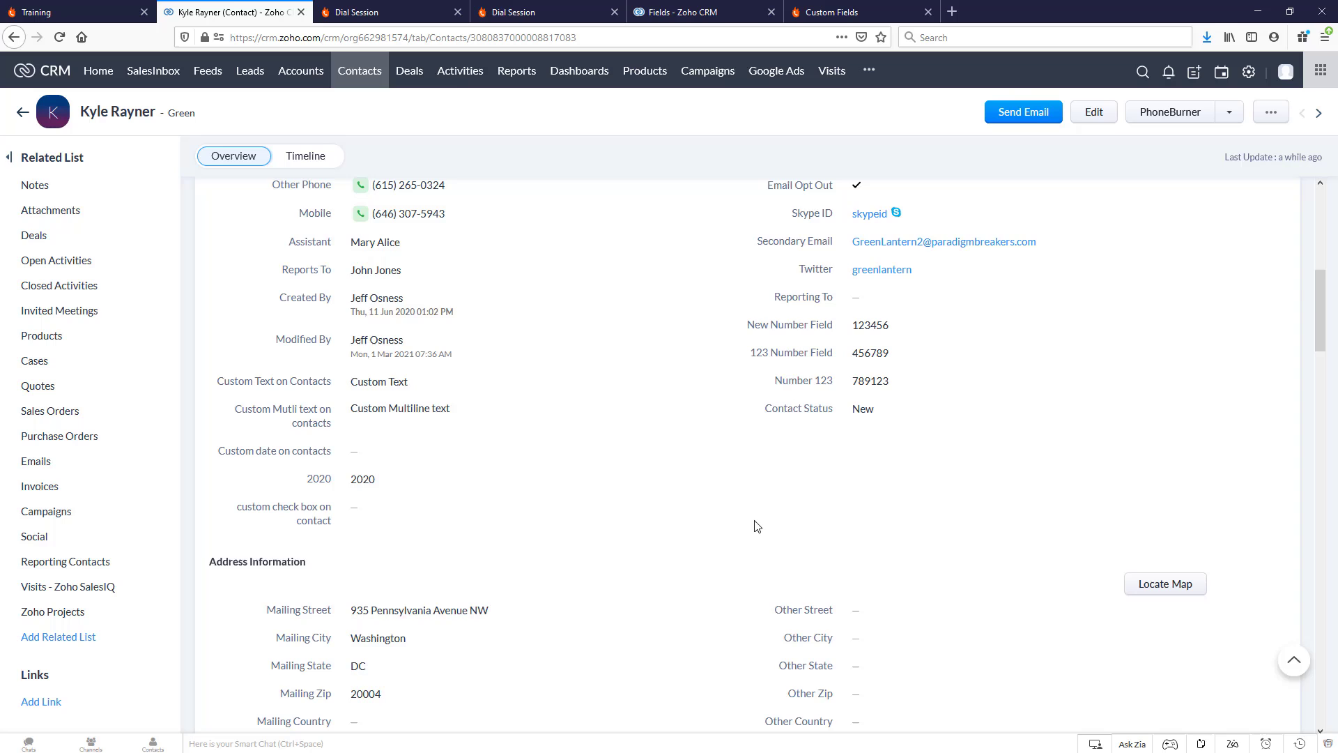
# Scroll up to Contact Information, where both first-contacted dates show Feb 27, 2021.
pyautogui.scroll(6, 758, 526)
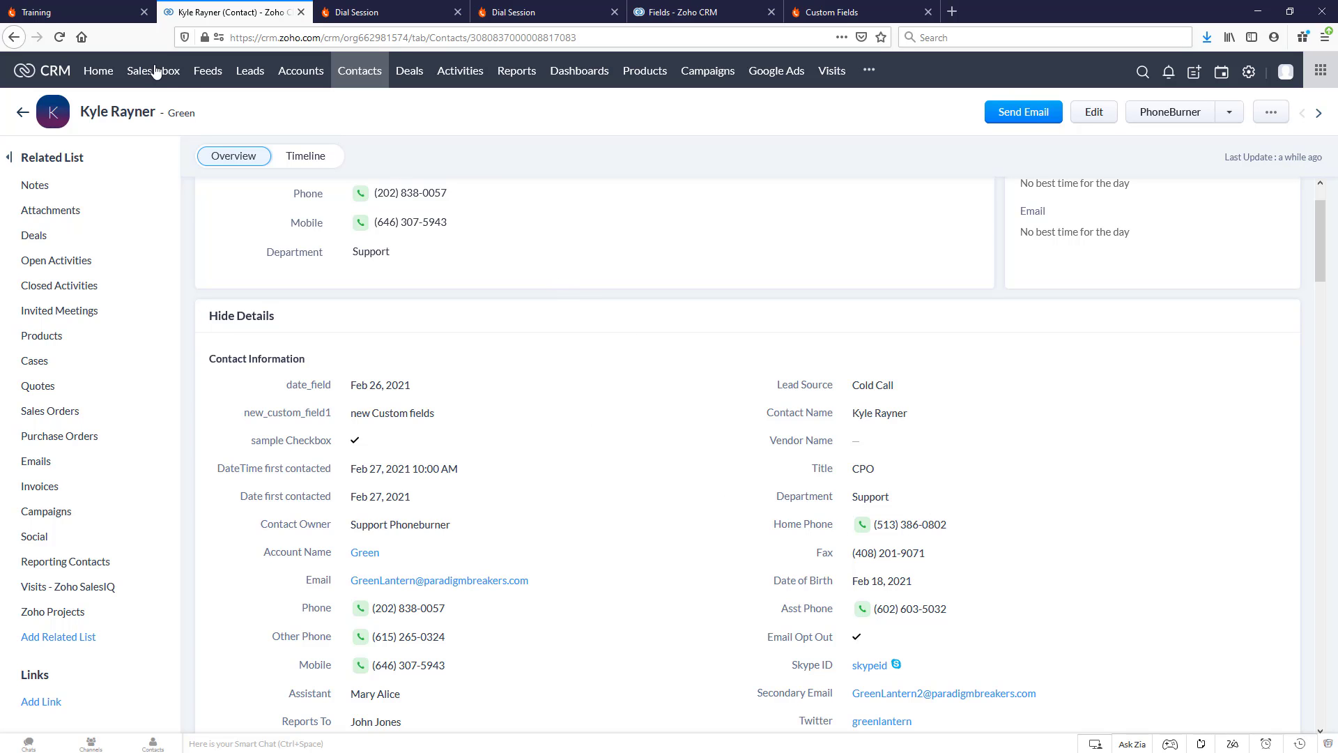
pyautogui.click(70, 17)
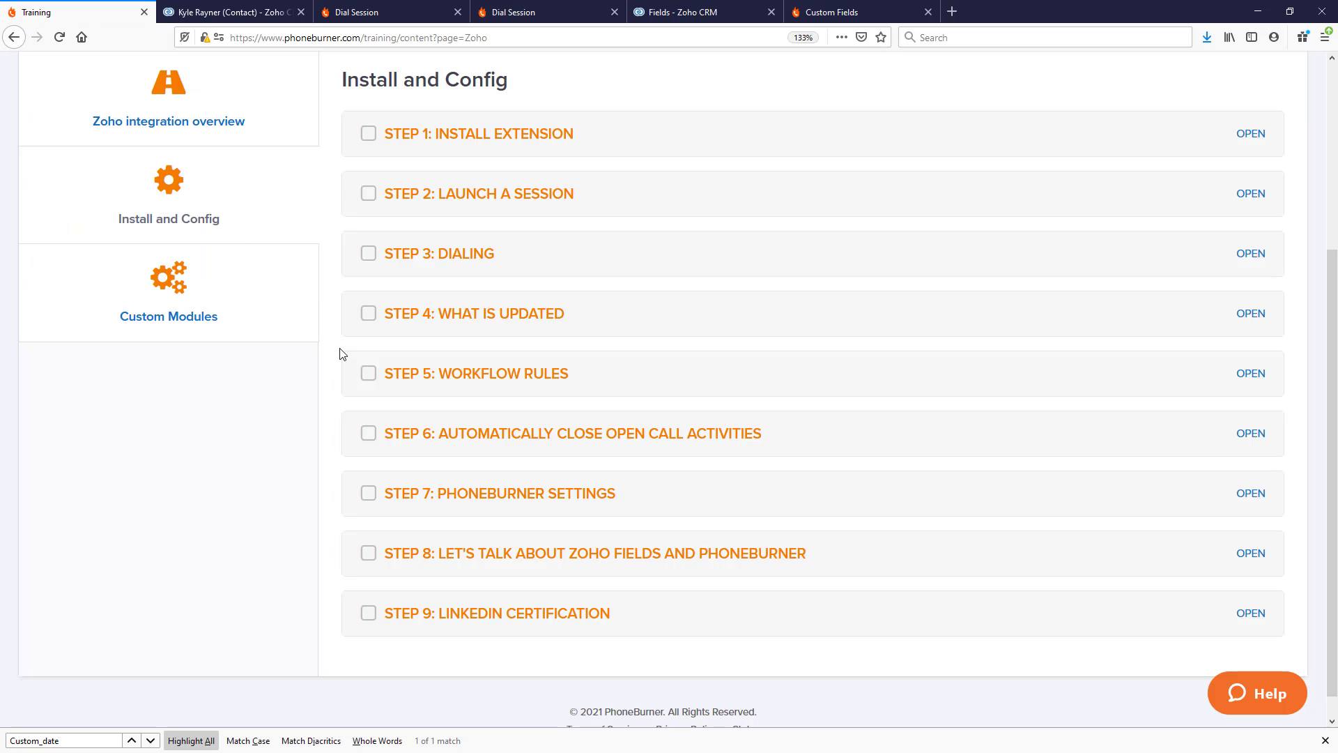